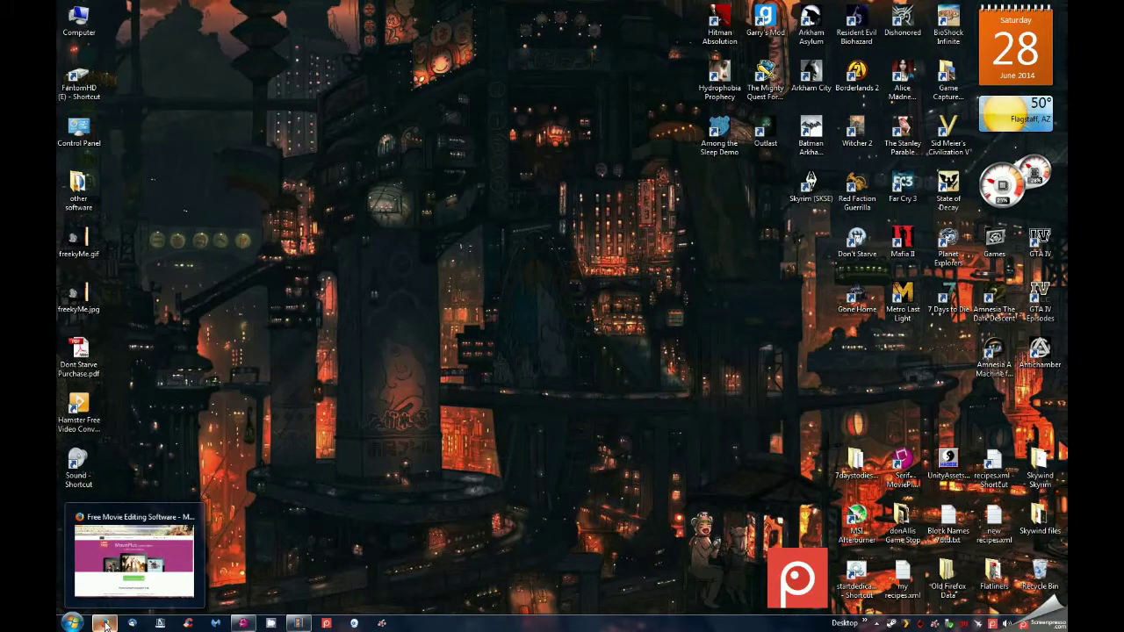
# - Bring up the MSI Afterburner download page in Firefox and inspect the screen capture properties in MSI Afterburner
pyautogui.click(105, 625)
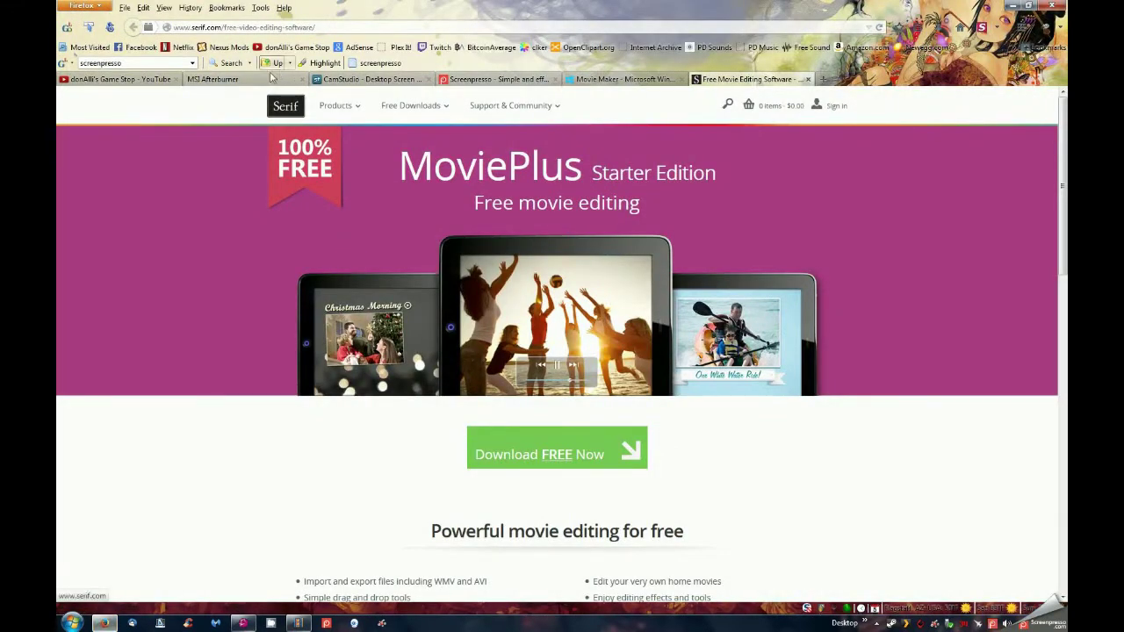
pyautogui.click(271, 81)
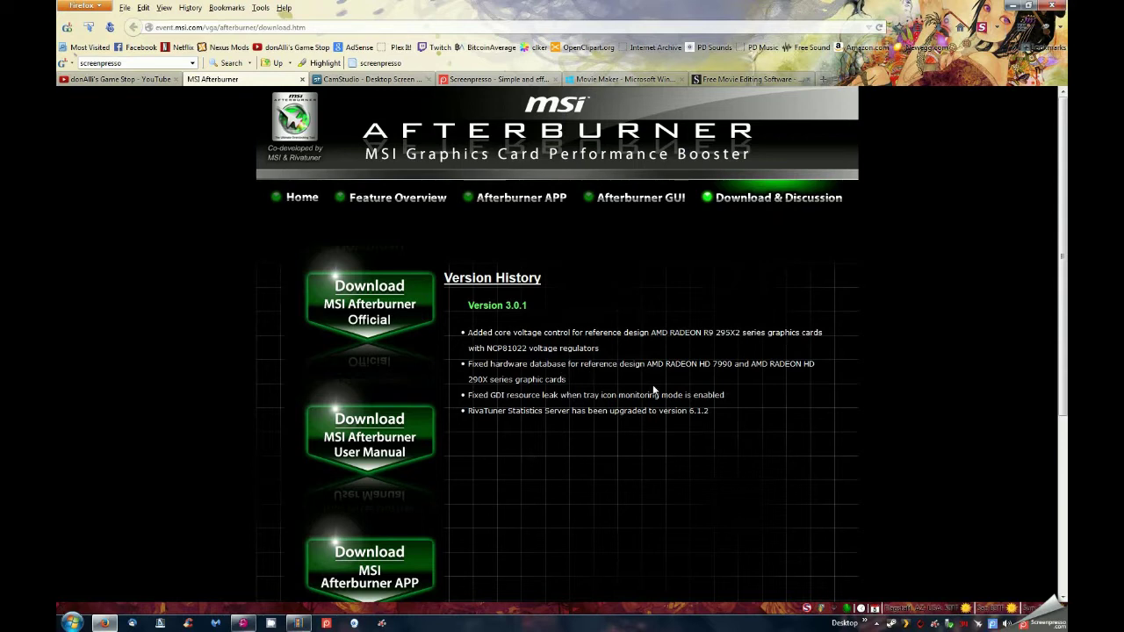
pyautogui.click(981, 624)
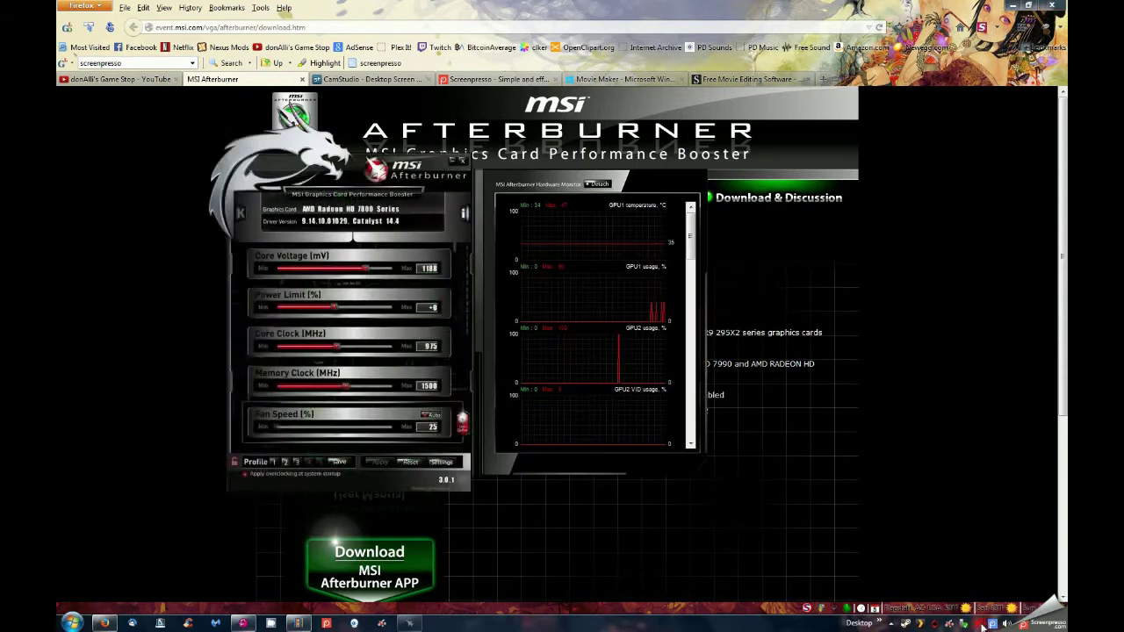
pyautogui.moveTo(362, 118); pyautogui.dragTo(776, 102)
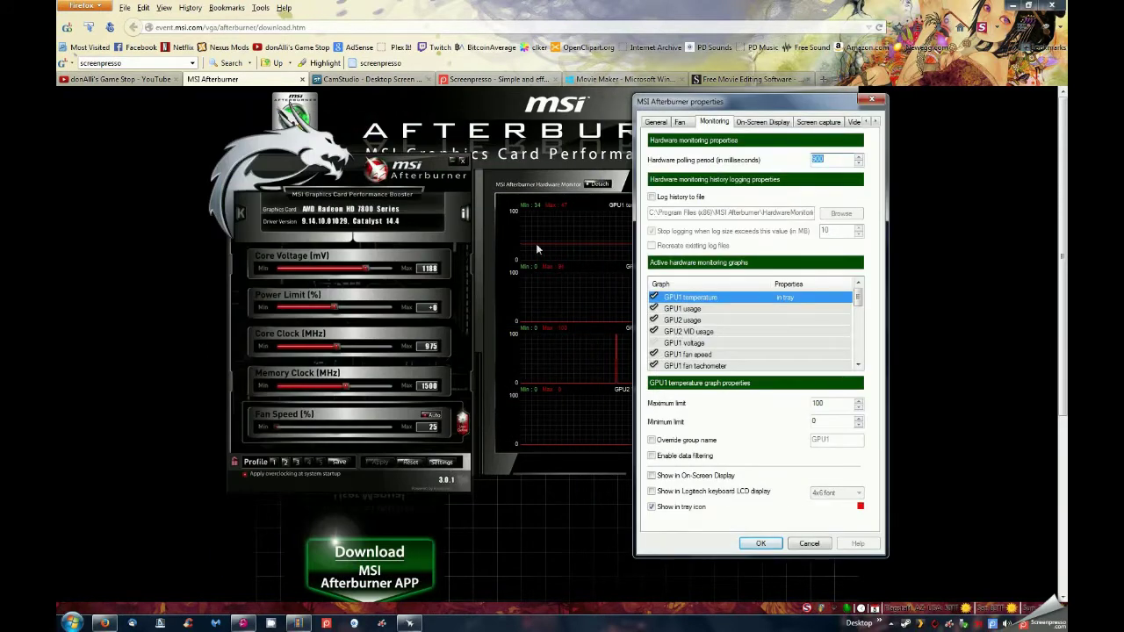
pyautogui.click(821, 122)
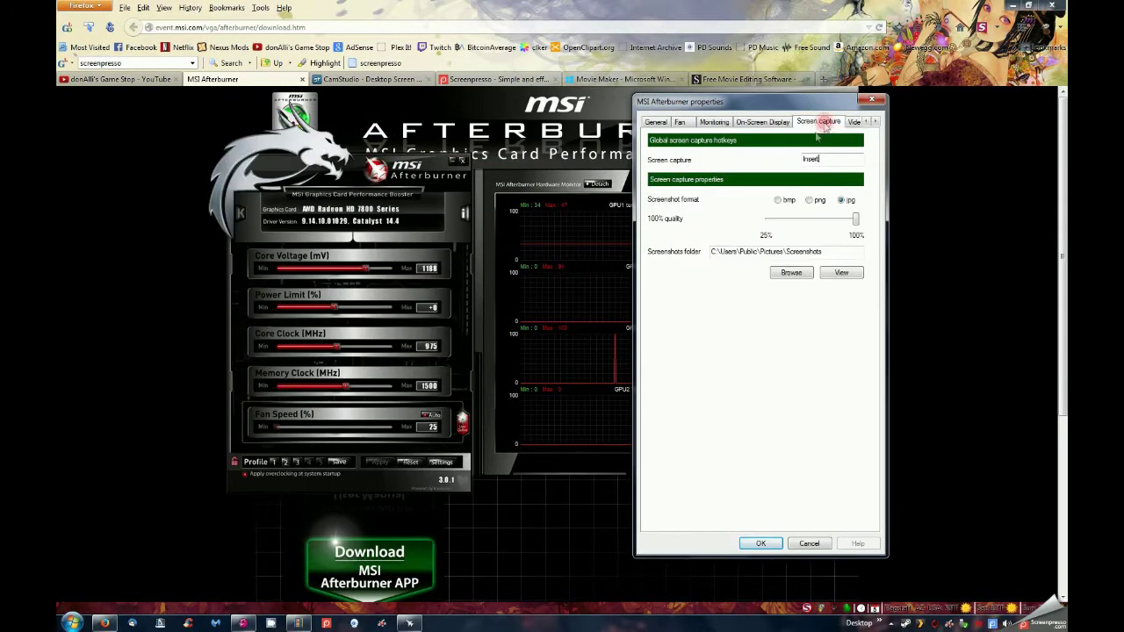
pyautogui.moveTo(837, 163)
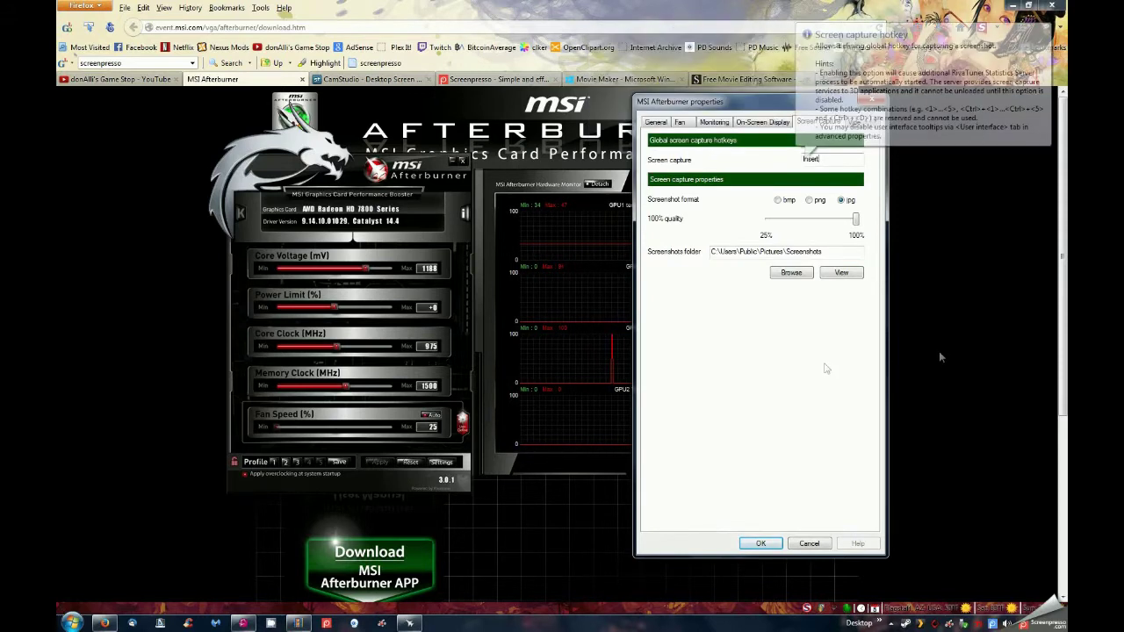
# - Examine the video capture hotkey and the available frame size options in the Afterburner properties
pyautogui.click(859, 123)
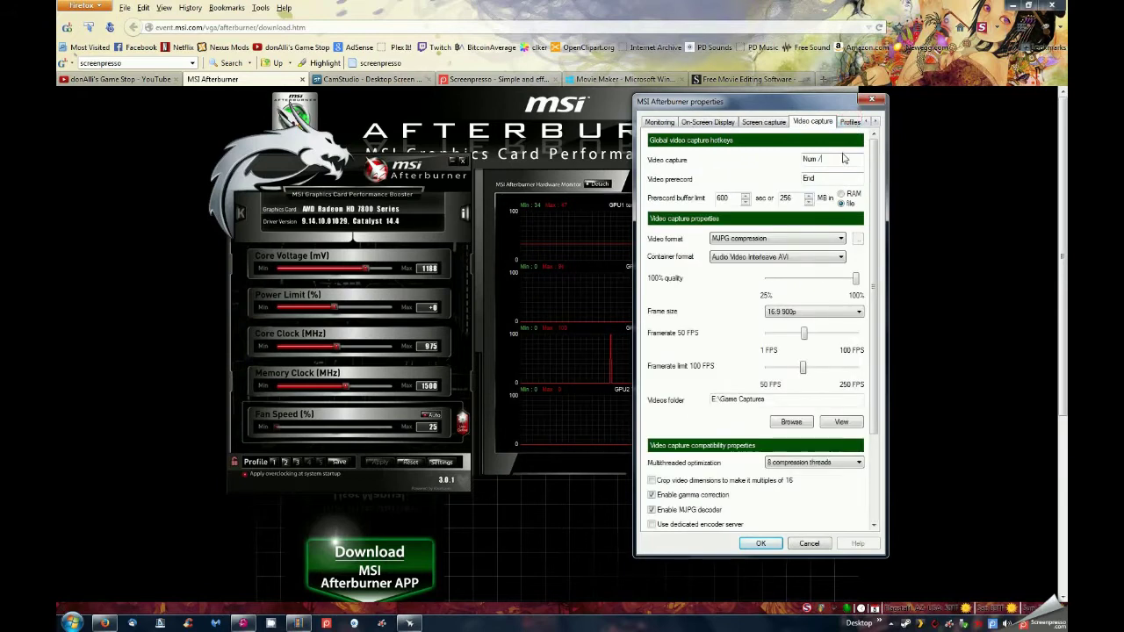
pyautogui.moveTo(845, 164)
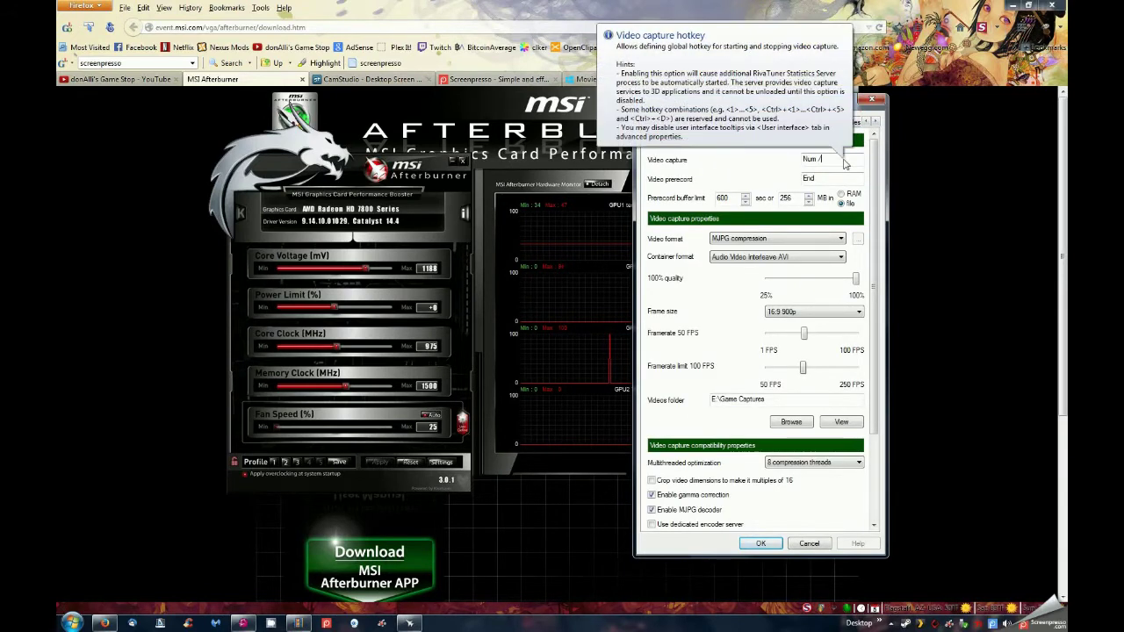
pyautogui.scroll(-3, 874, 229)
pyautogui.click(845, 213)
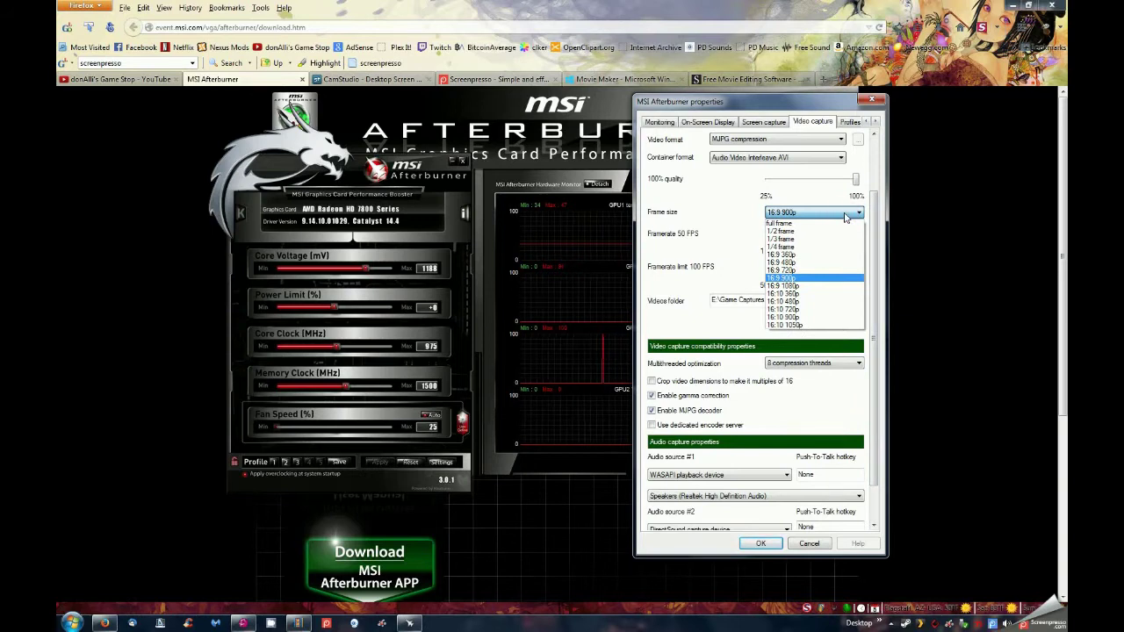
pyautogui.click(868, 220)
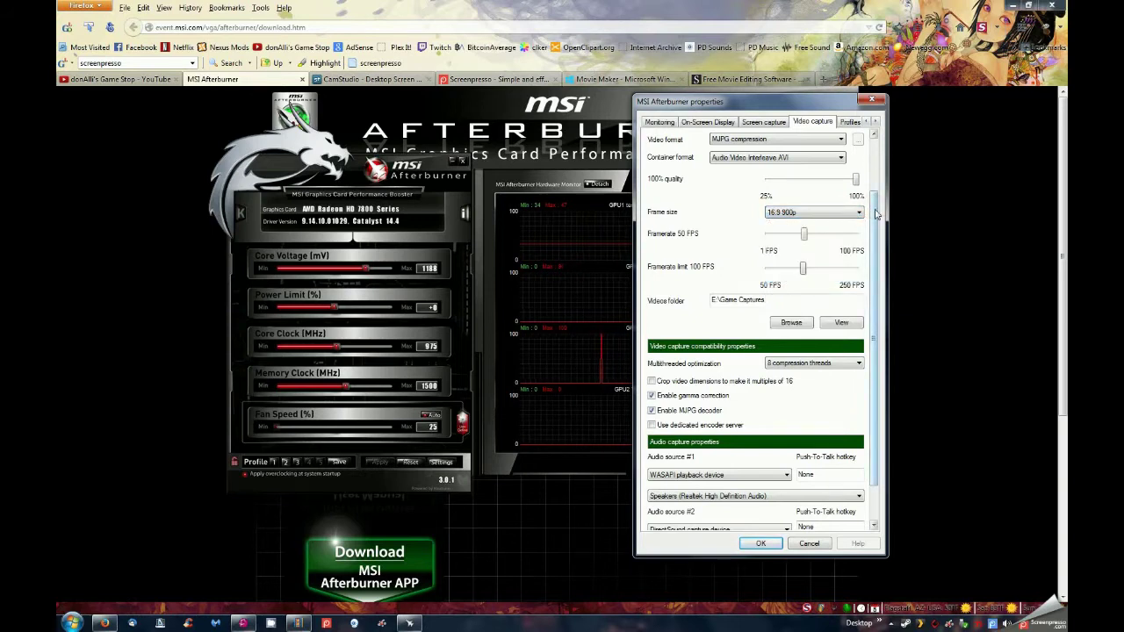
pyautogui.scroll(2, 876, 214)
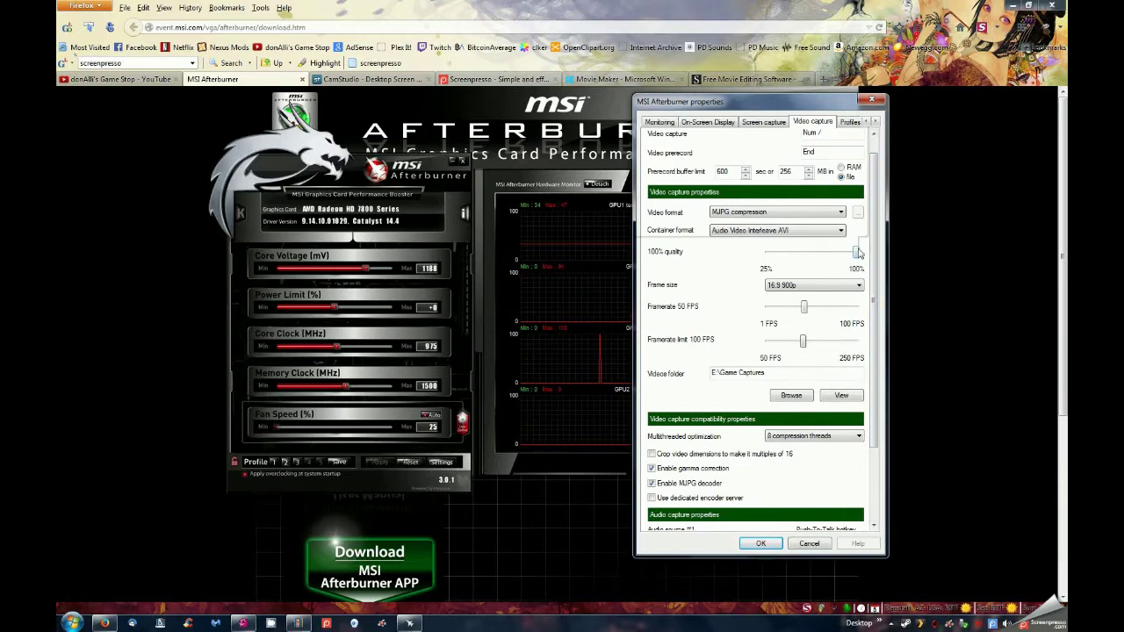
# - Review the container format choices and audio capture properties, accept the dialog and minimize Afterburner
pyautogui.click(814, 230)
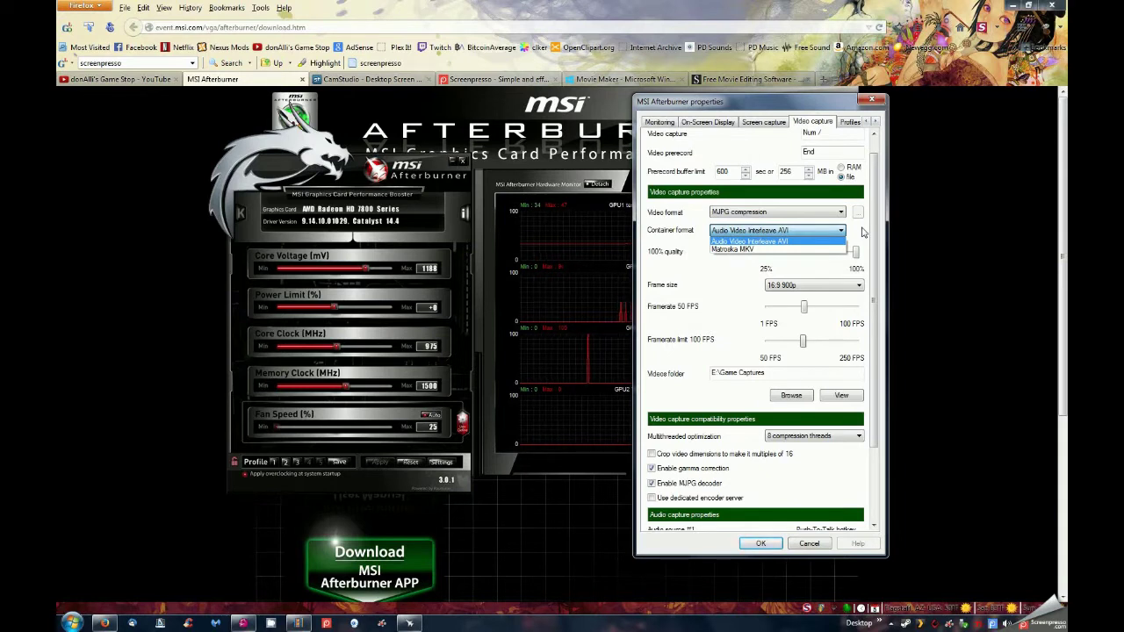
pyautogui.click(864, 232)
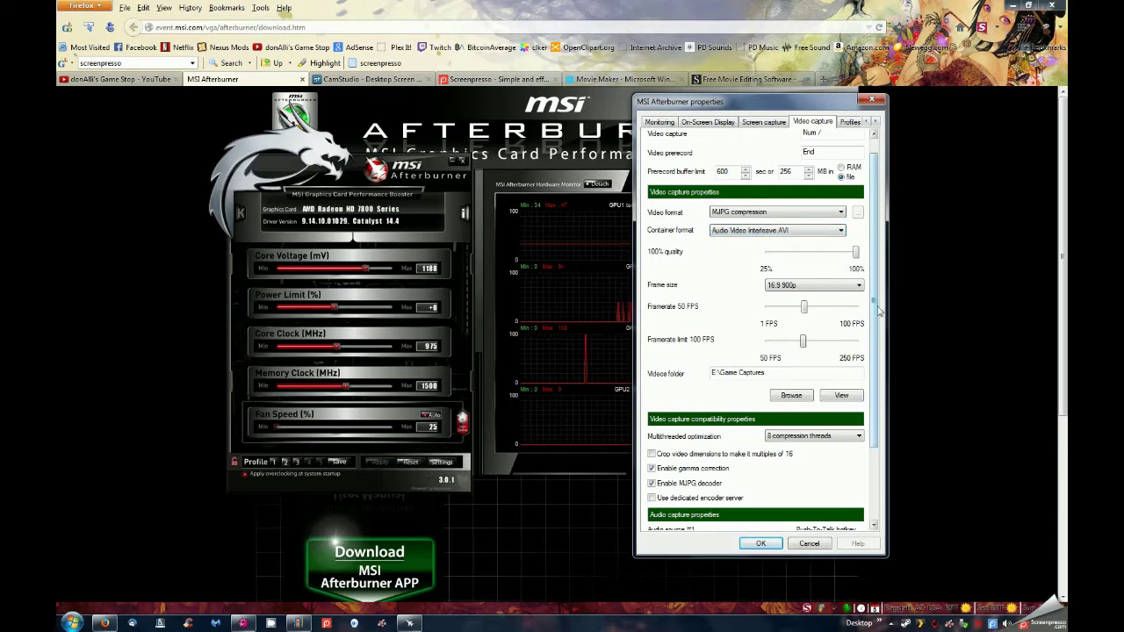
pyautogui.scroll(-3, 878, 310)
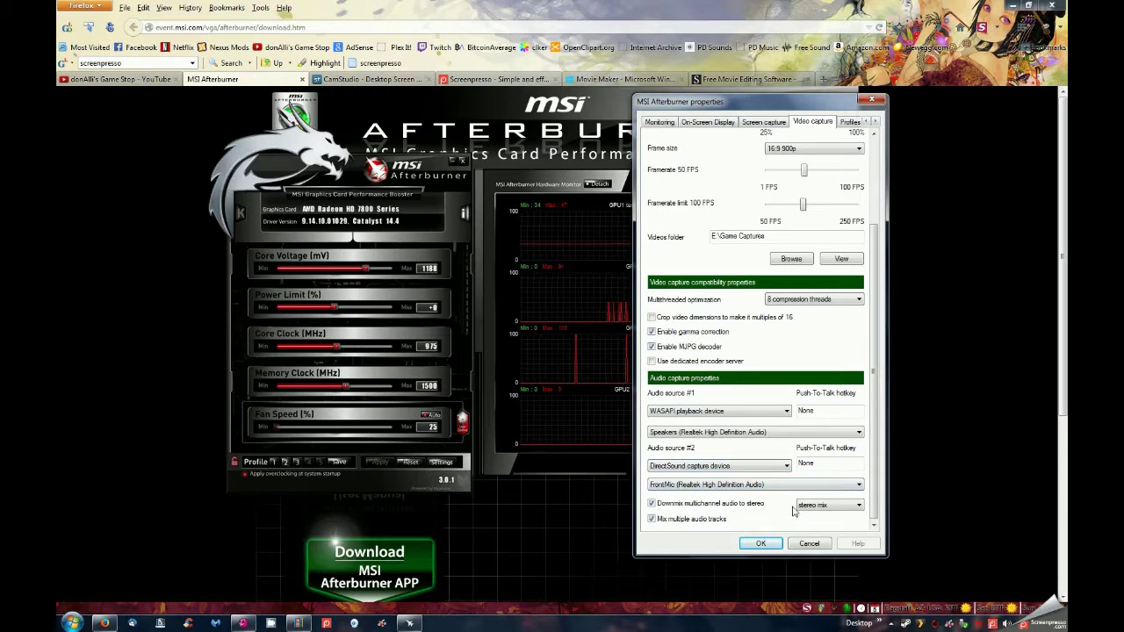
pyautogui.click(762, 543)
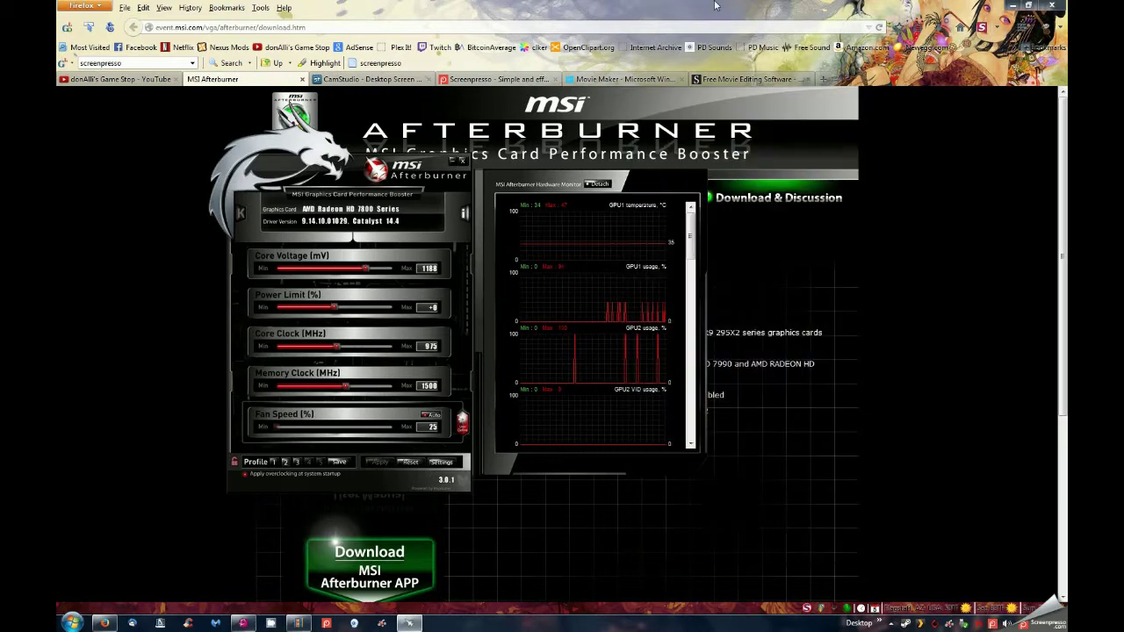
pyautogui.click(453, 163)
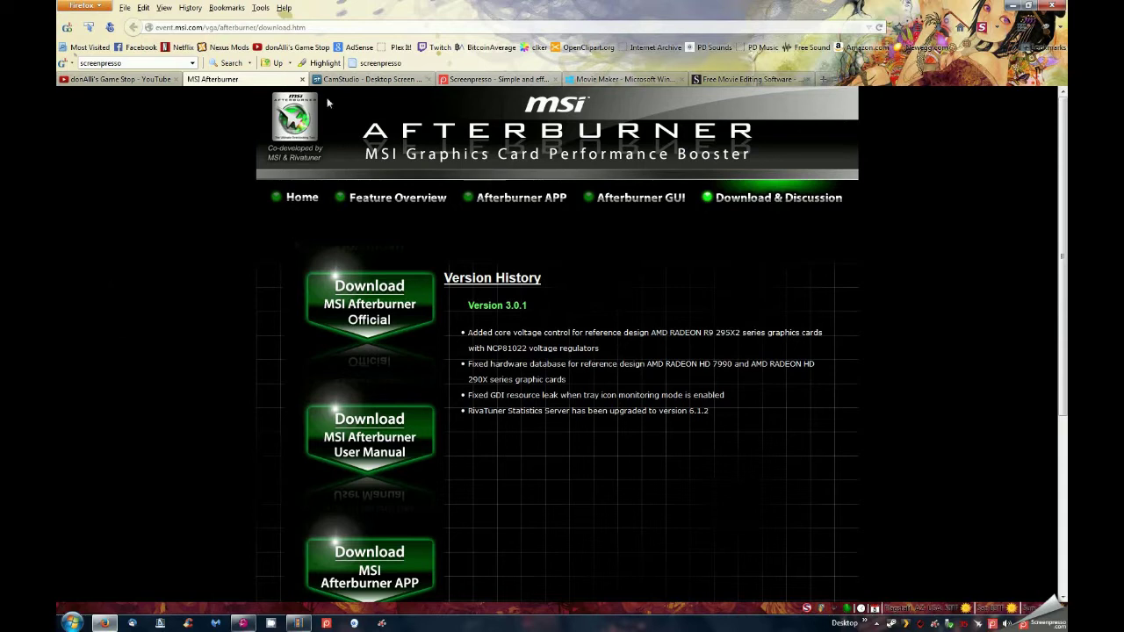
# - Show the CamStudio SourceForge page in Firefox and look through the recording options in CamStudio
pyautogui.click(373, 79)
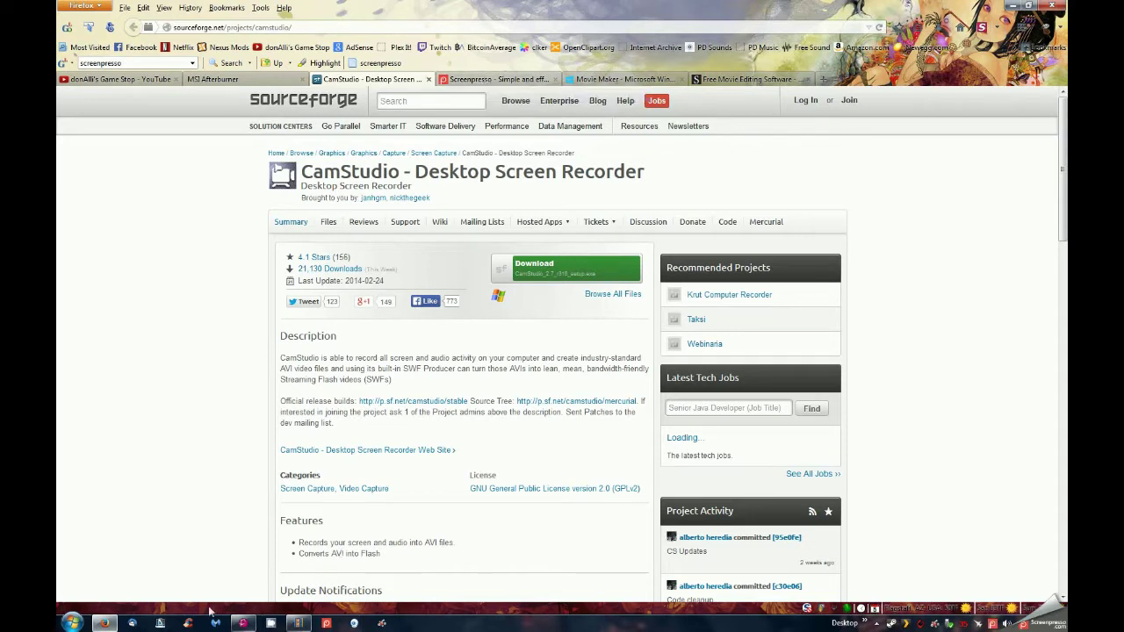
pyautogui.click(270, 623)
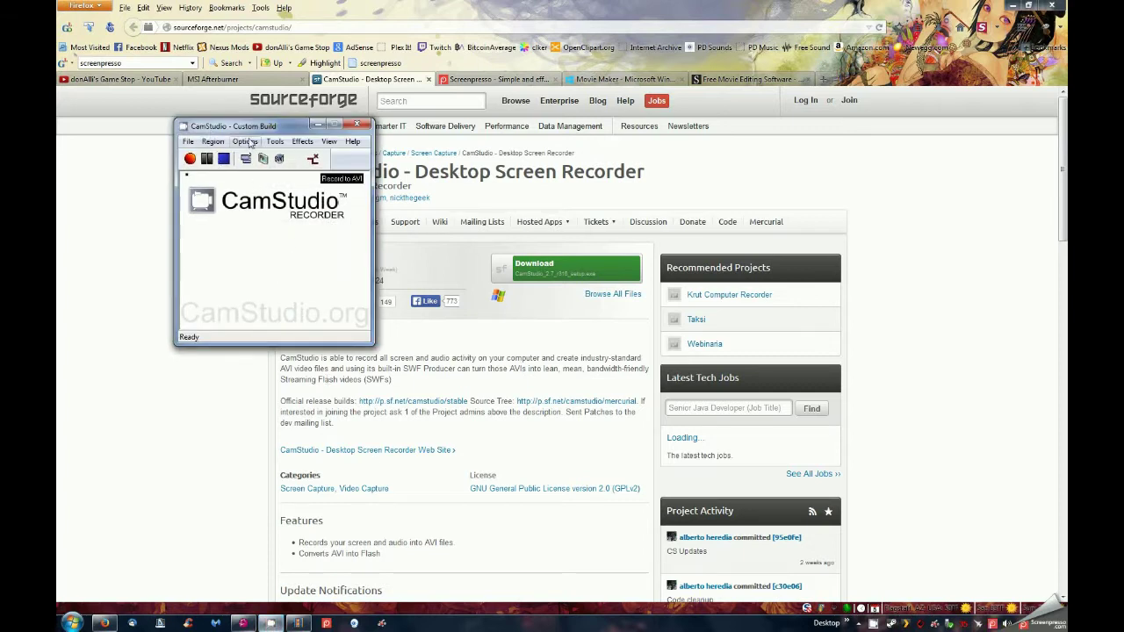
pyautogui.click(246, 141)
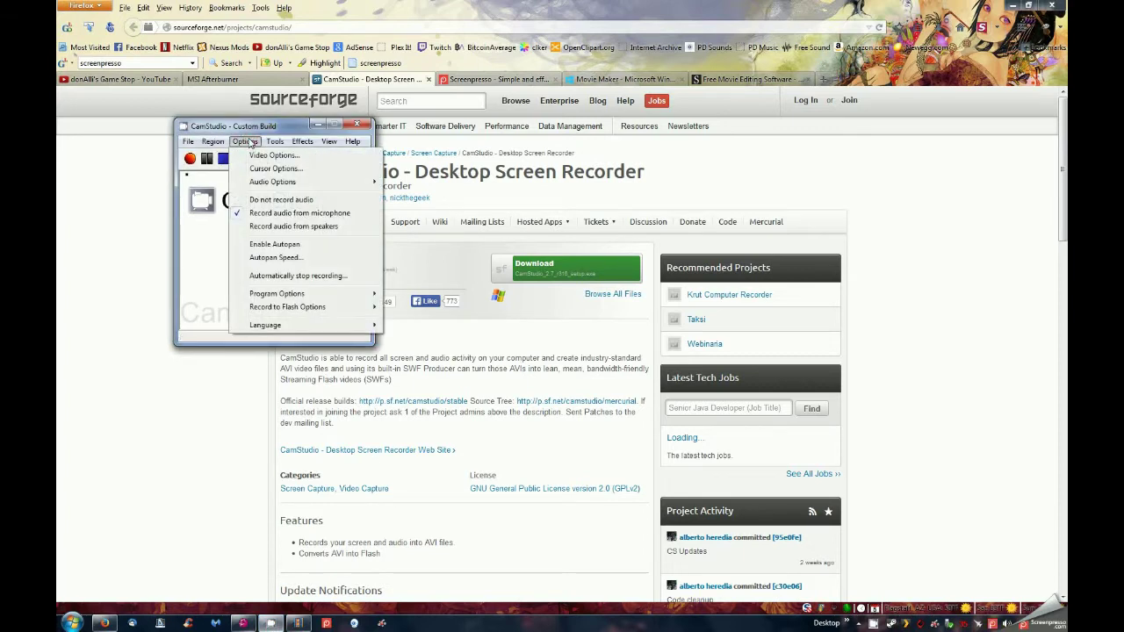
pyautogui.moveTo(310, 181)
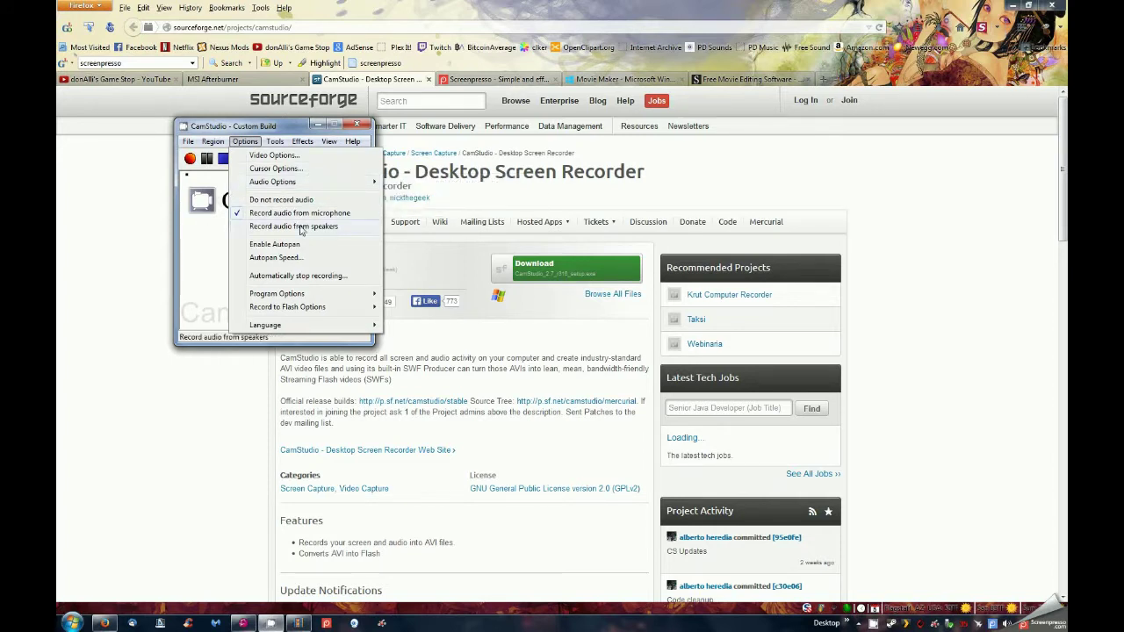
# - Try to switch CamStudio to recording audio from speakers and dismiss the resulting note
pyautogui.click(274, 143)
pyautogui.click(275, 142)
pyautogui.moveTo(247, 142)
pyautogui.click(307, 227)
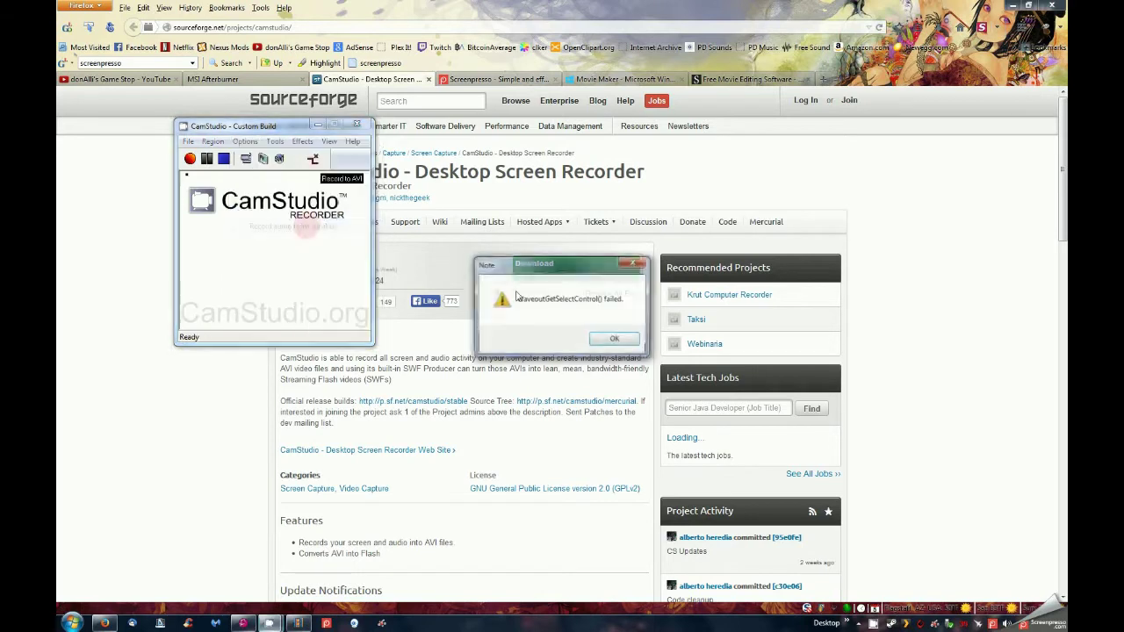
pyautogui.click(617, 340)
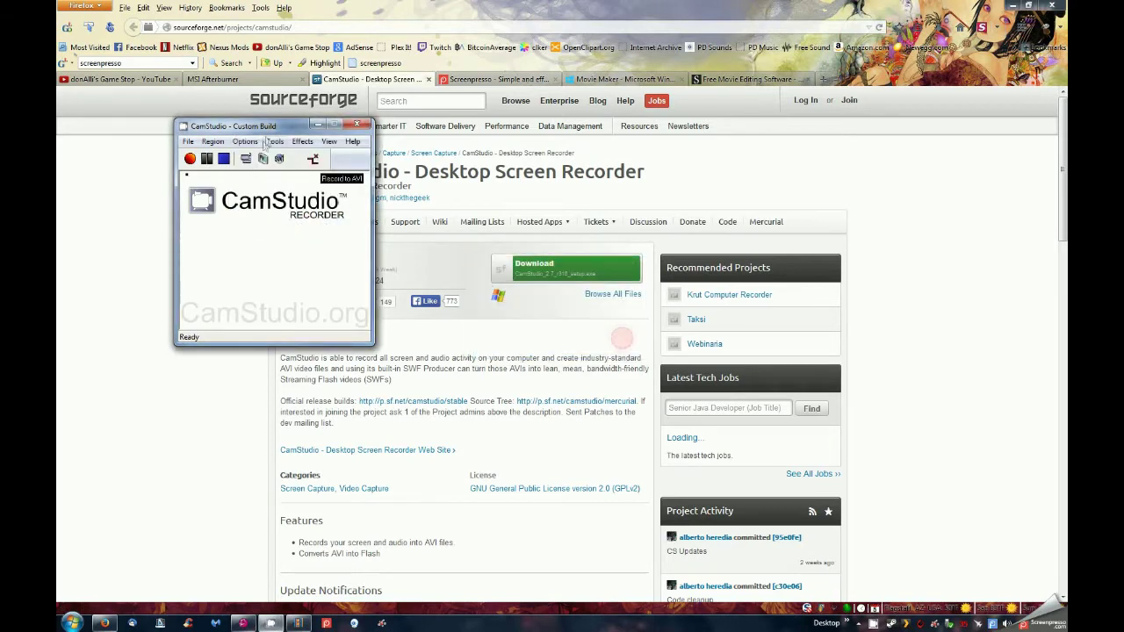
# - Set CamStudio to record audio from the microphone and check that option
pyautogui.click(245, 142)
pyautogui.click(275, 215)
pyautogui.click(249, 142)
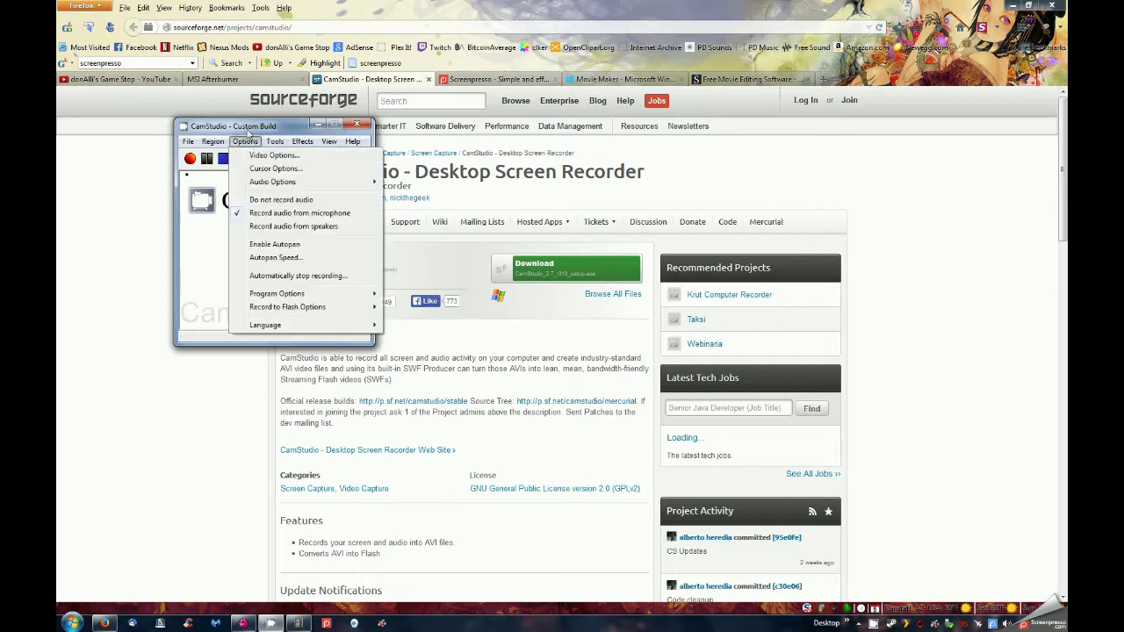
pyautogui.click(250, 138)
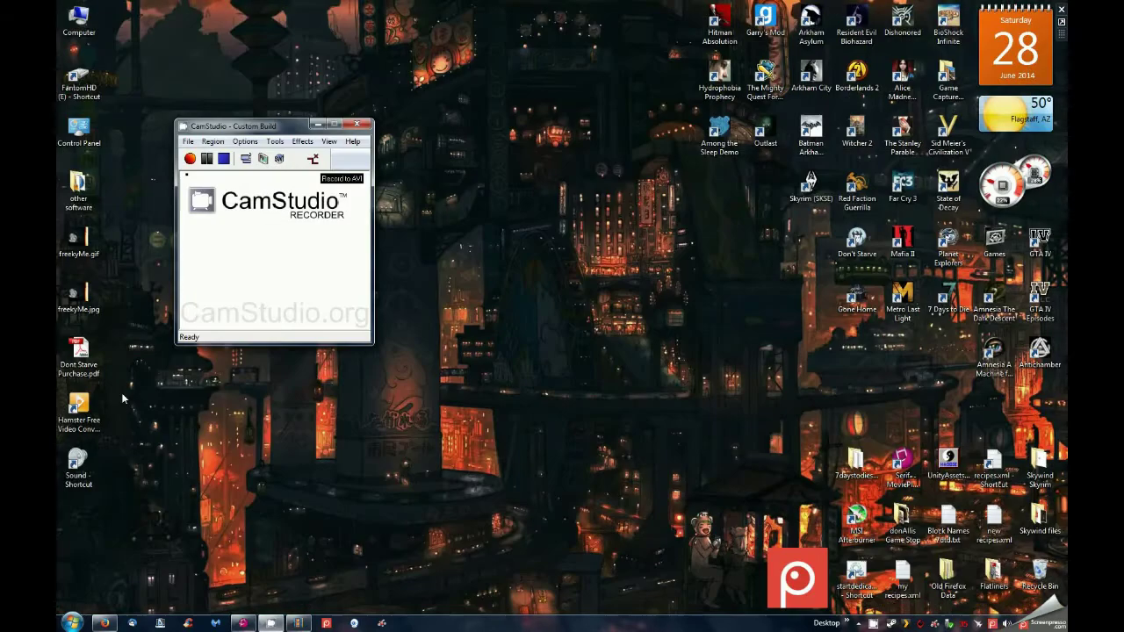
# - Open the Windows Sound settings from the desktop shortcut and show the Control Panel behind them
pyautogui.doubleClick(78, 463)
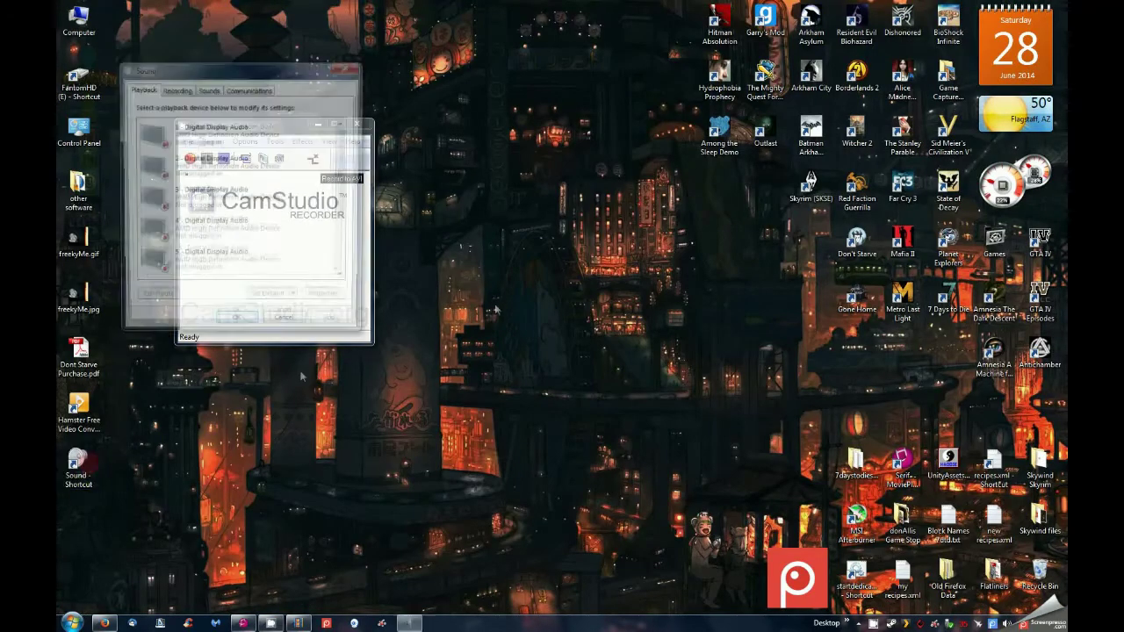
pyautogui.moveTo(230, 70); pyautogui.dragTo(550, 112)
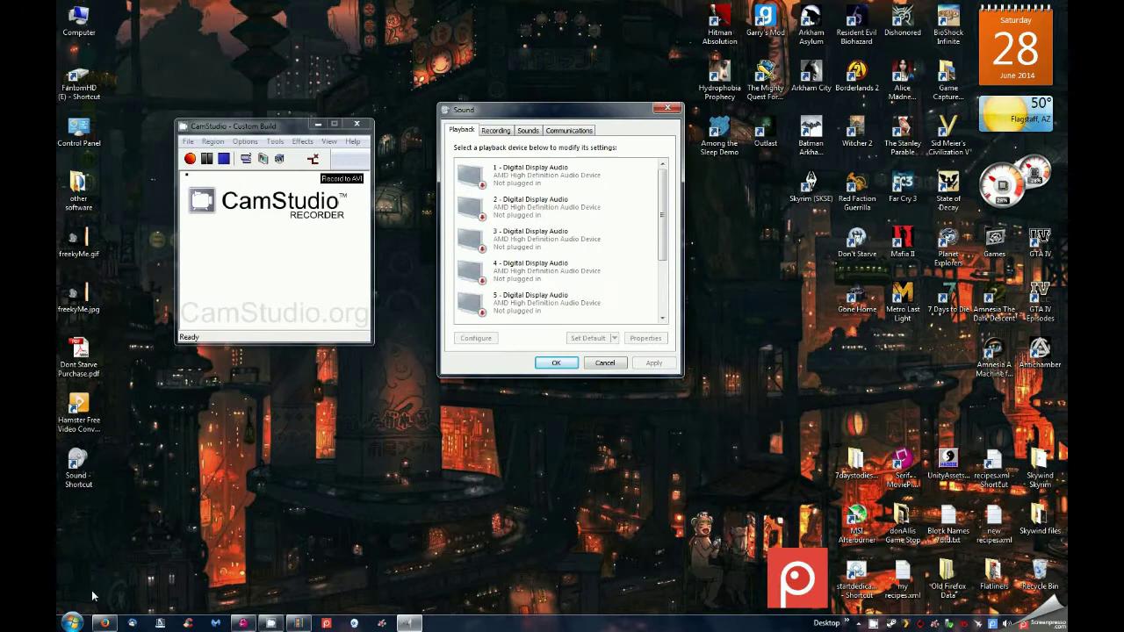
pyautogui.click(72, 623)
pyautogui.click(246, 421)
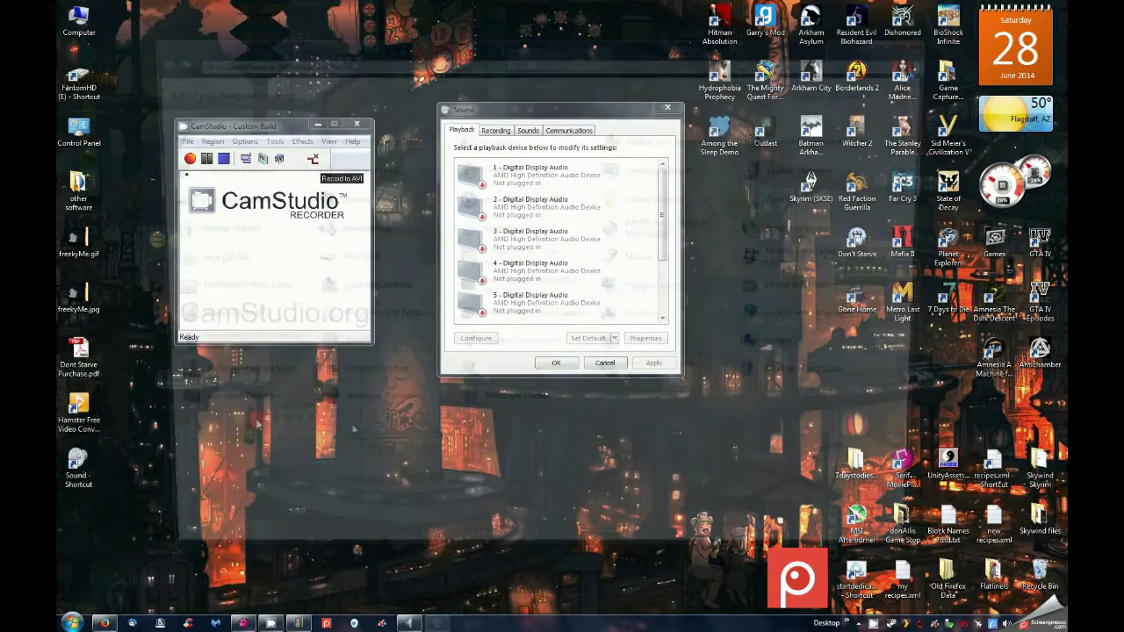
pyautogui.click(72, 623)
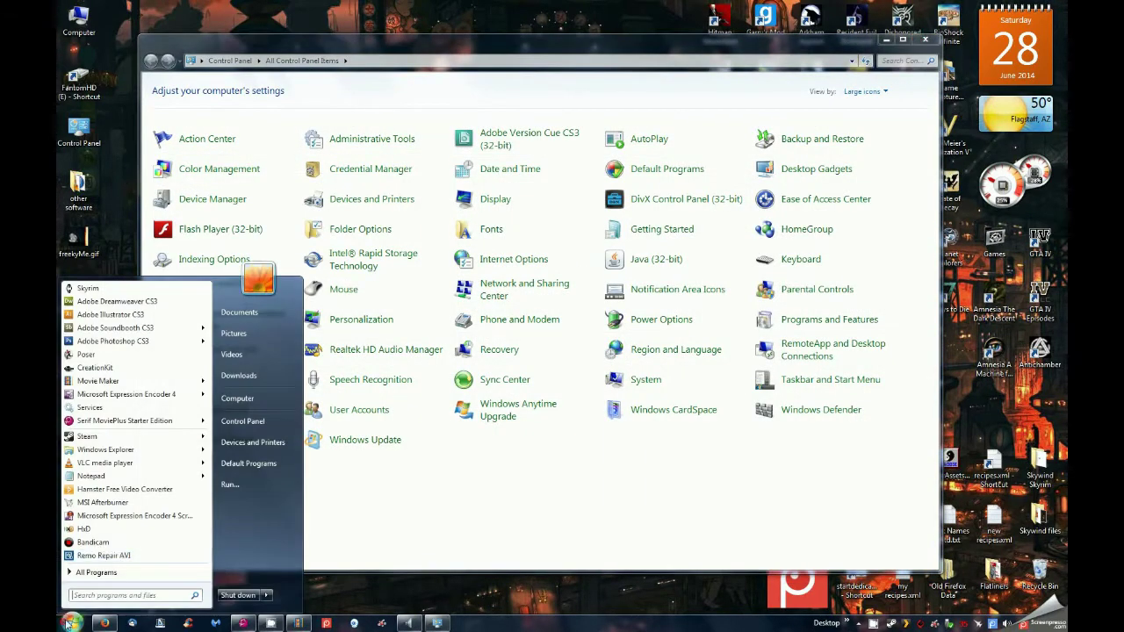
pyautogui.click(522, 484)
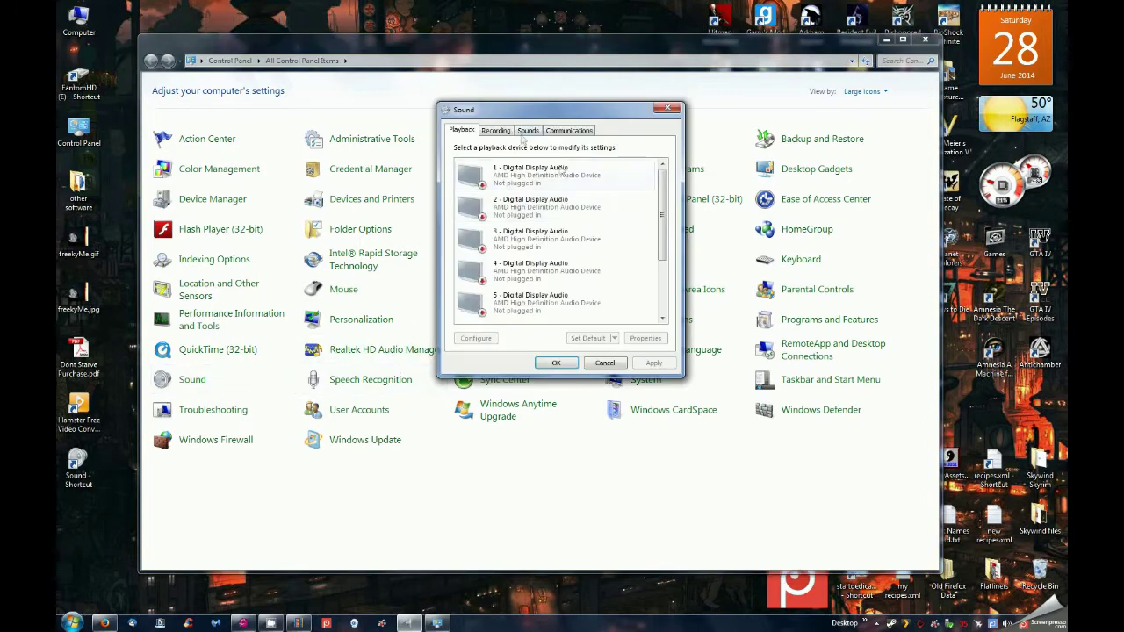
# - Show the recording devices and examine the device options for Stereo Mix, leaving it selected
pyautogui.click(496, 130)
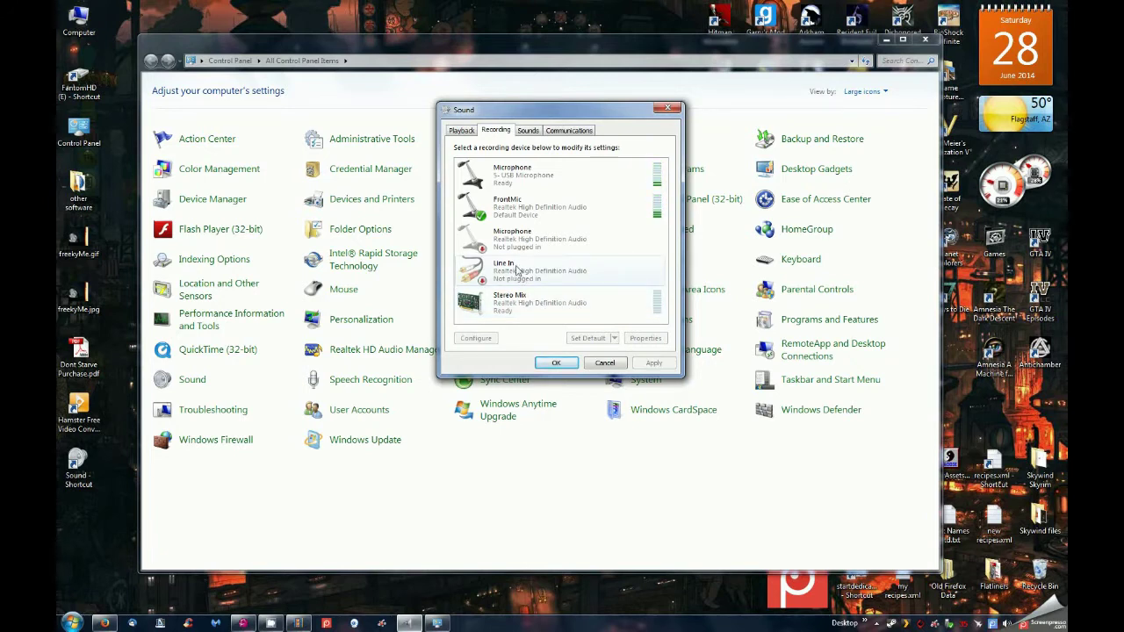
pyautogui.rightClick(589, 304)
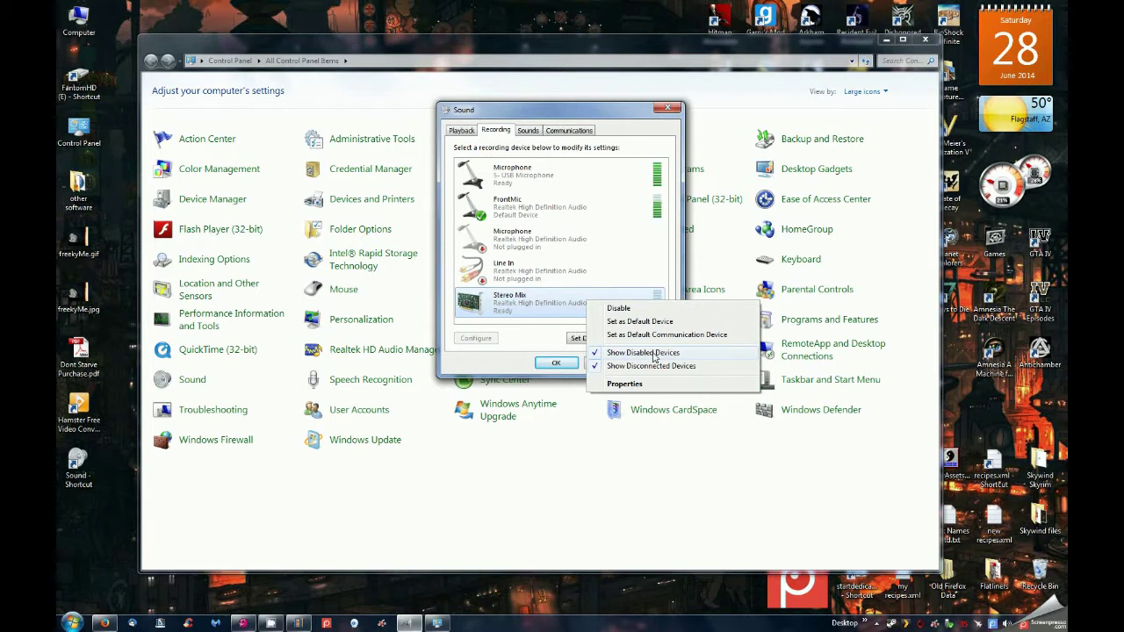
pyautogui.click(518, 304)
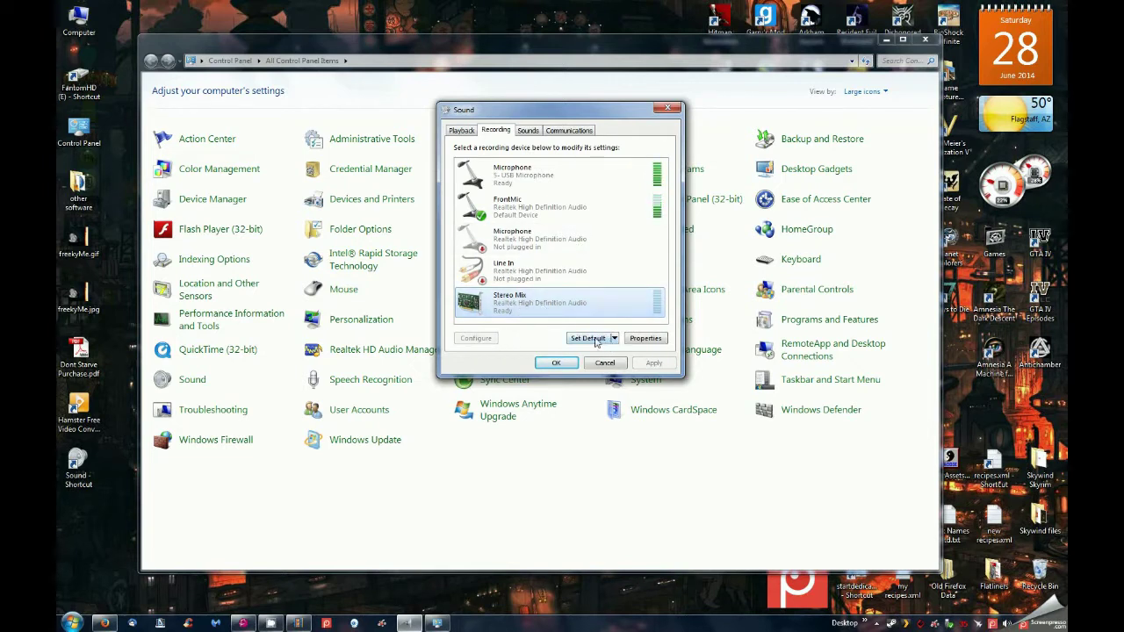
# - Inspect the Listen properties of the FrontMic recording device and cancel without changing anything
pyautogui.doubleClick(522, 211)
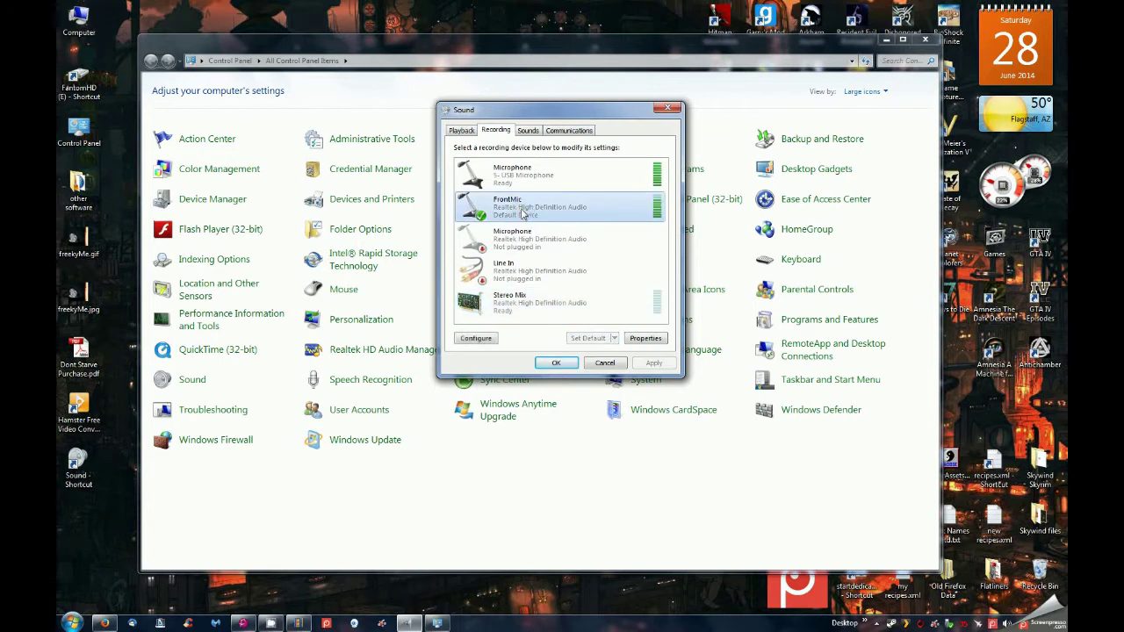
pyautogui.click(509, 179)
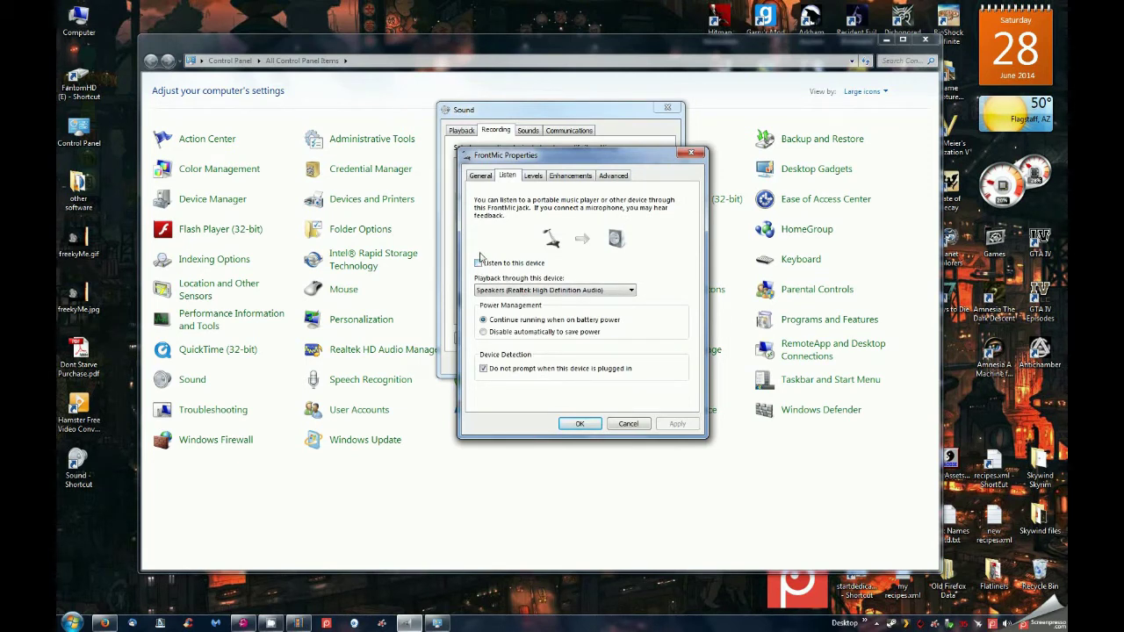
pyautogui.click(626, 424)
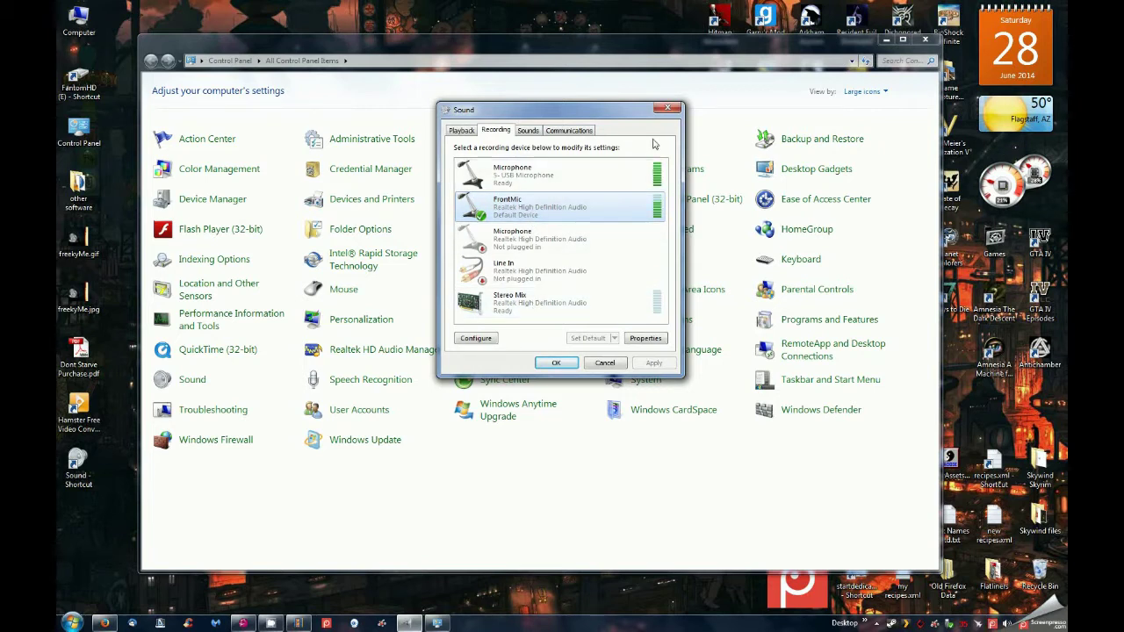
# - Move the Sound settings aside and close them without changing the recording devices
pyautogui.moveTo(638, 112); pyautogui.dragTo(398, 193)
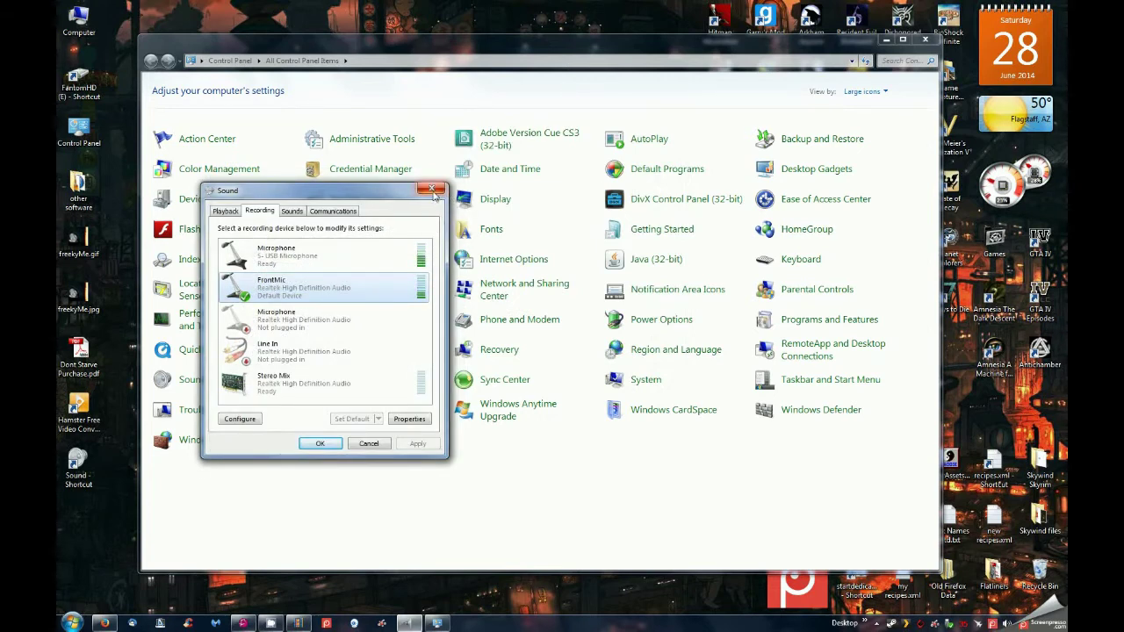
pyautogui.click(431, 192)
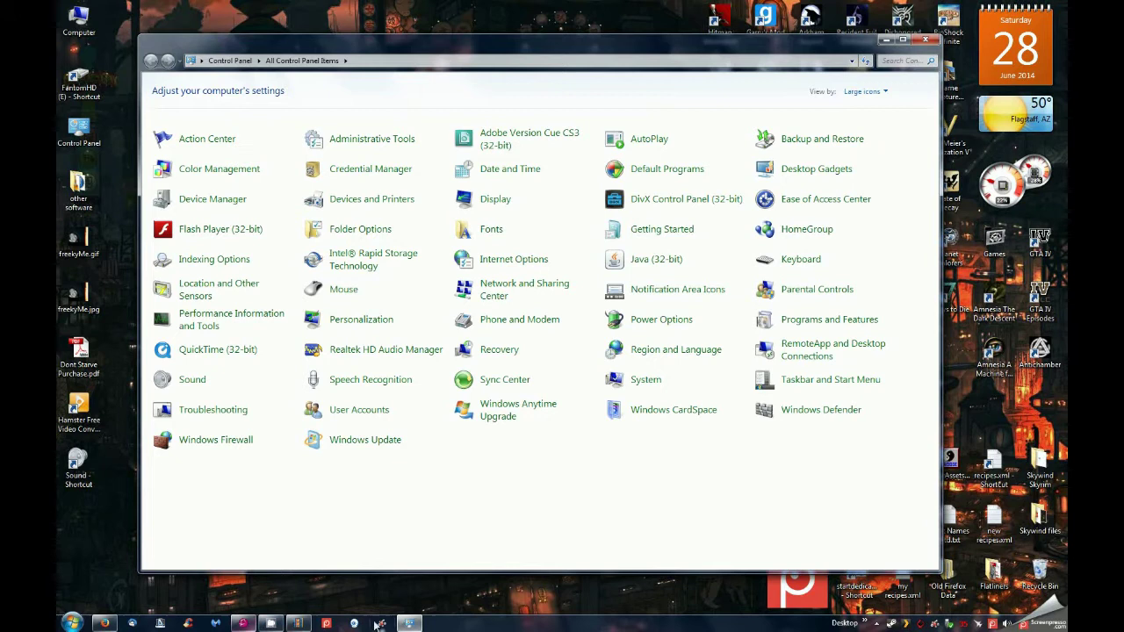
# - Switch to CamStudio, look over its capture region options, and close the recorder
pyautogui.click(270, 622)
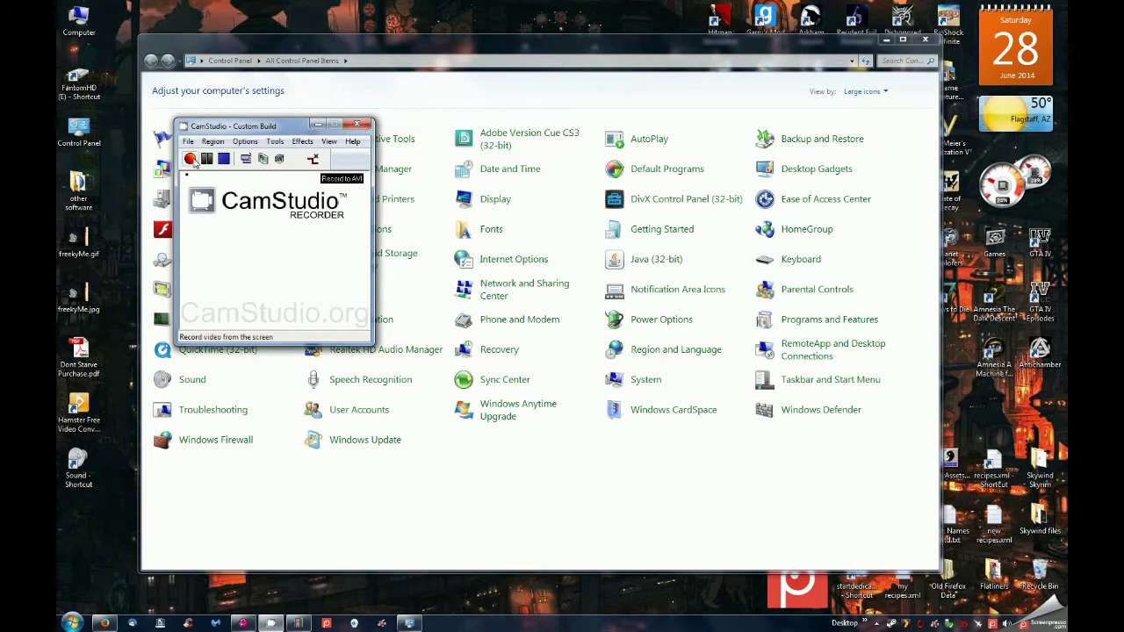
pyautogui.click(209, 143)
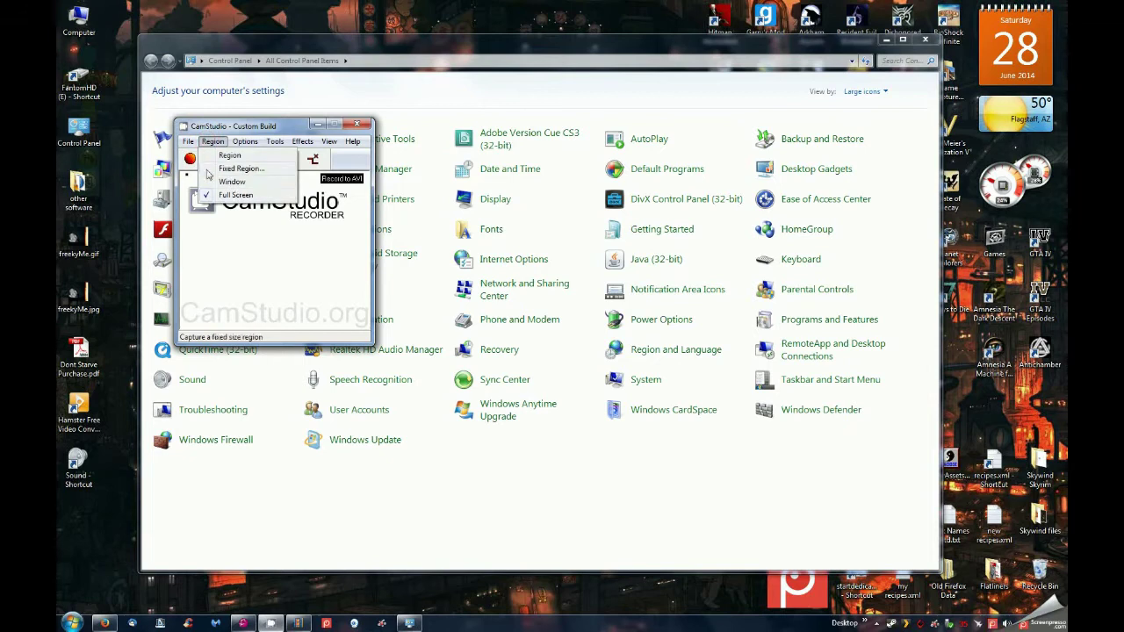
pyautogui.moveTo(302, 142)
pyautogui.click(247, 128)
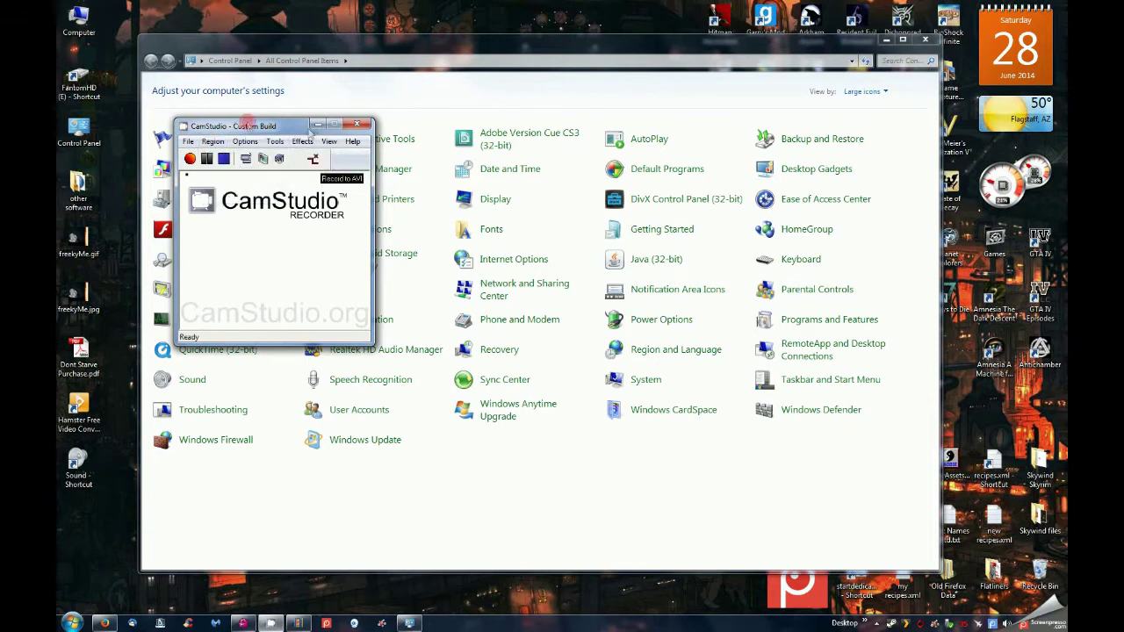
pyautogui.click(356, 124)
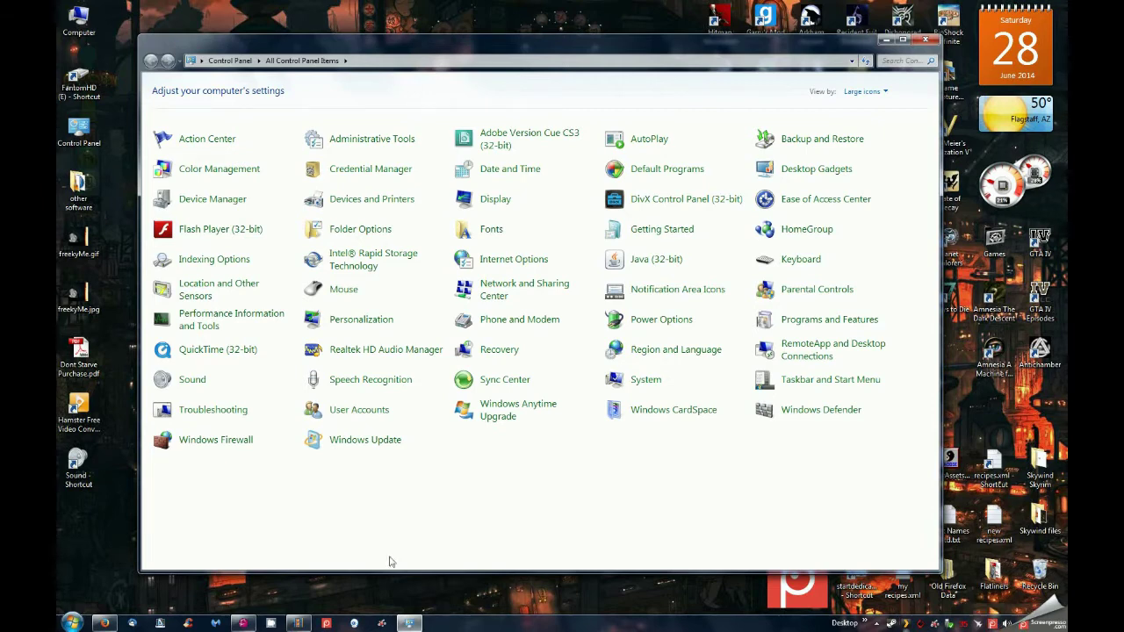
# - Switch to Firefox, examine the Screenpresso site and its PRO purchase page, and highlight the individual licence price
pyautogui.click(104, 624)
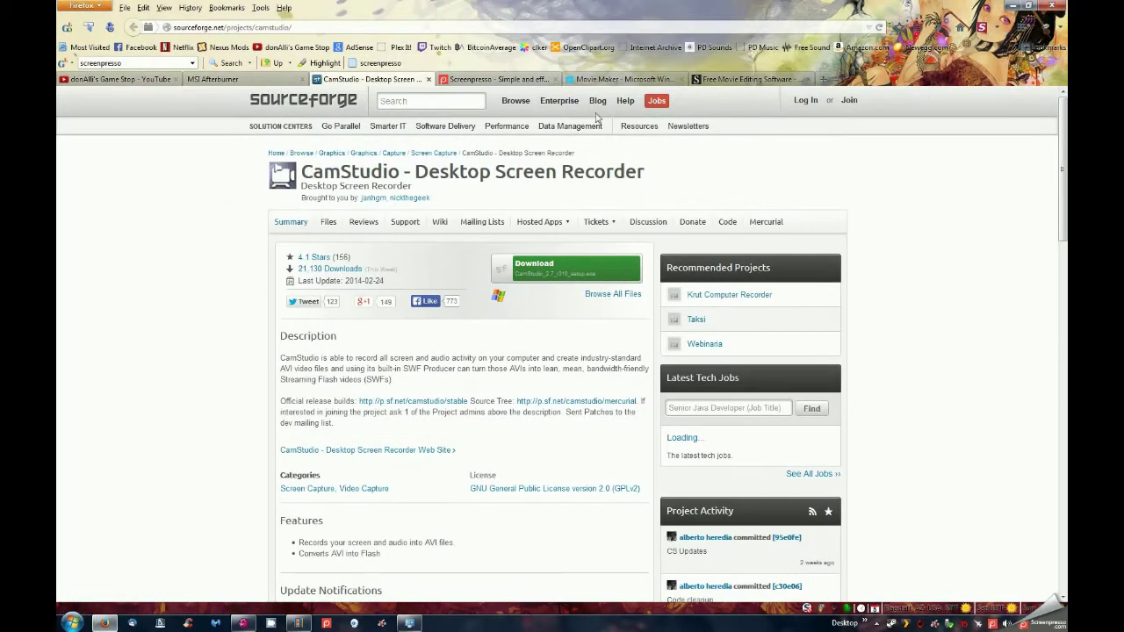
pyautogui.click(453, 79)
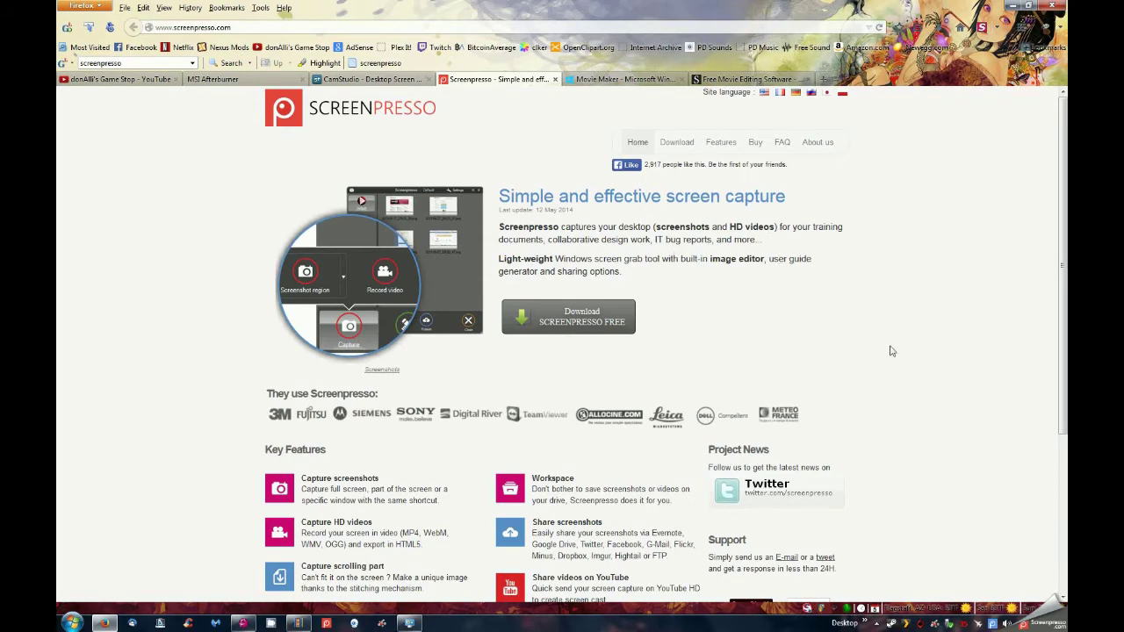
pyautogui.scroll(-4, 889, 351)
pyautogui.click(755, 141)
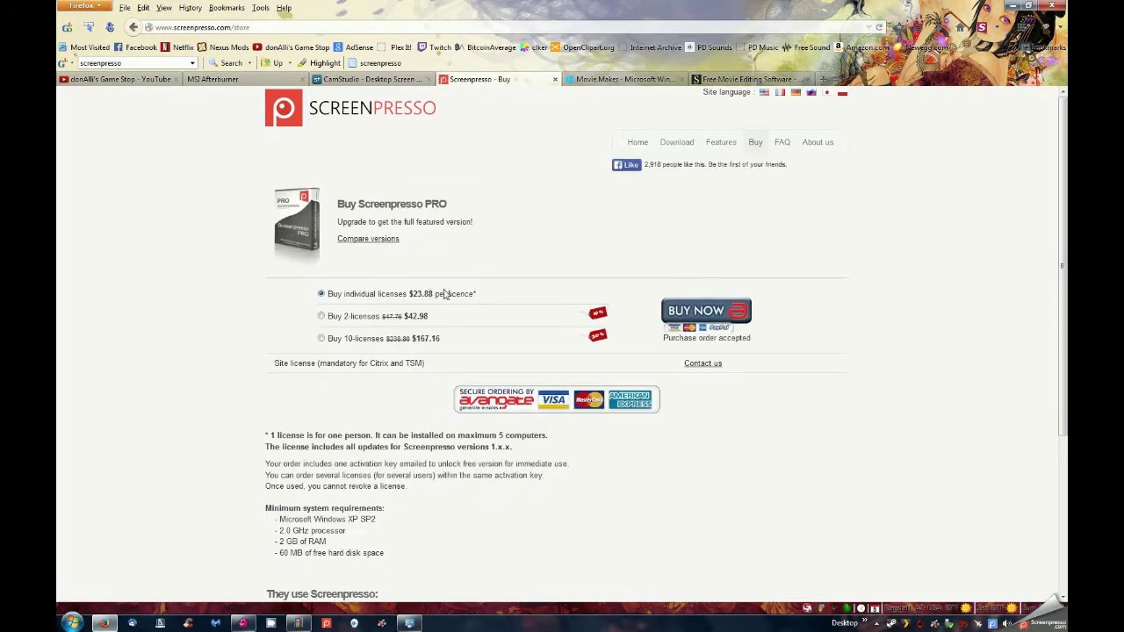
pyautogui.doubleClick(427, 293)
# - Show the download pages for Serif MoviePlus Starter Edition and Microsoft Movie Maker
pyautogui.click(742, 79)
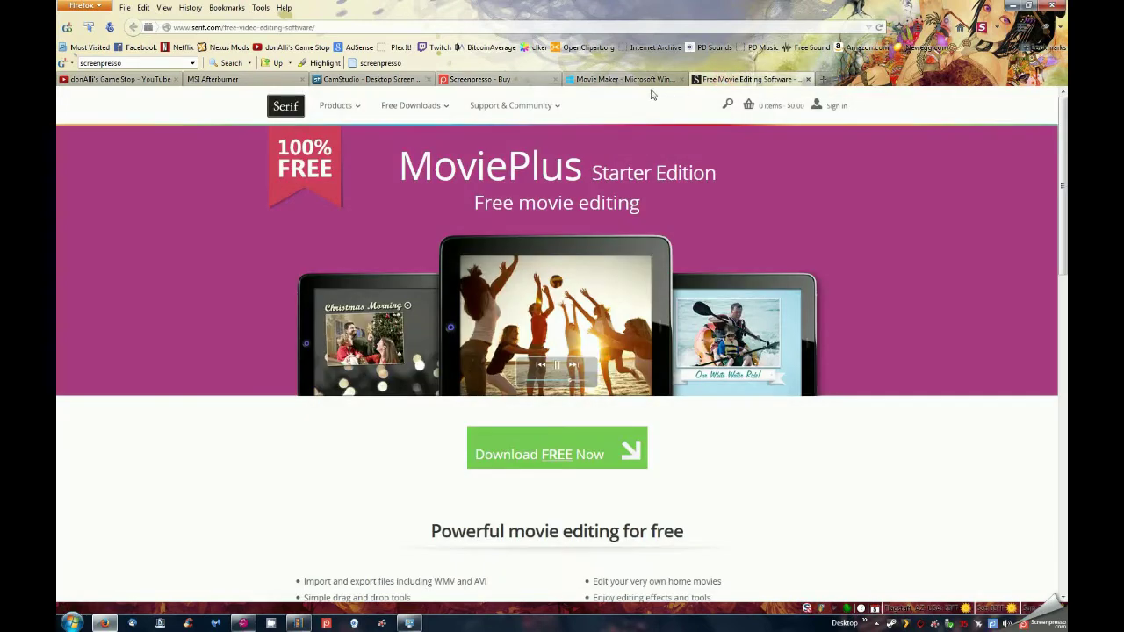
pyautogui.click(615, 79)
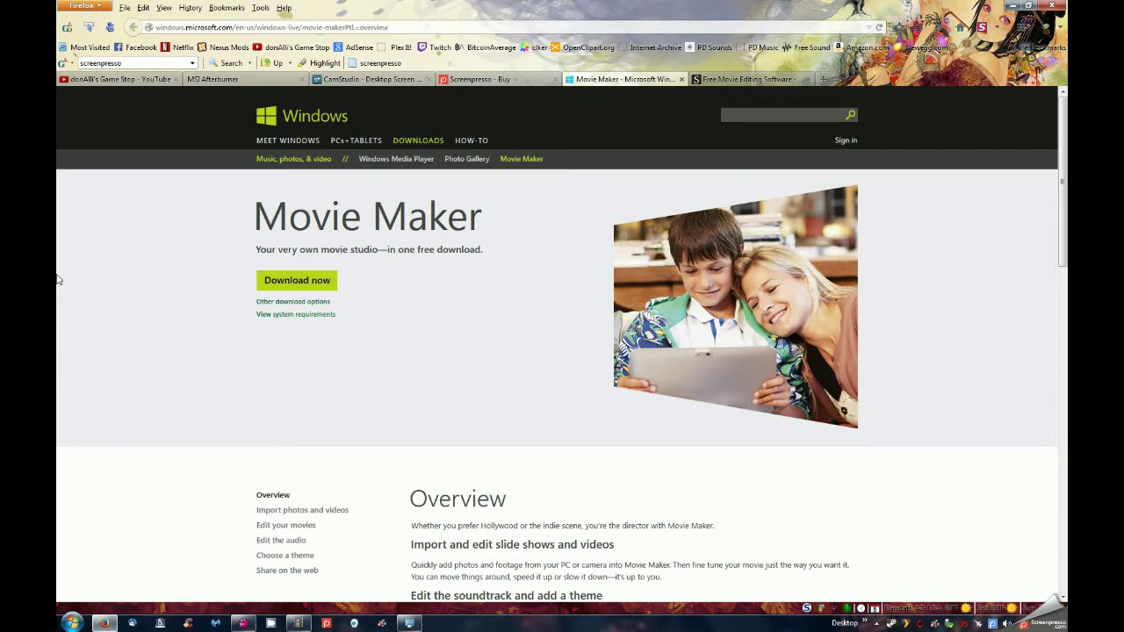
# - Switch to Movie Maker and open the recent project Mafia II Vid 4.wlmp
pyautogui.click(299, 623)
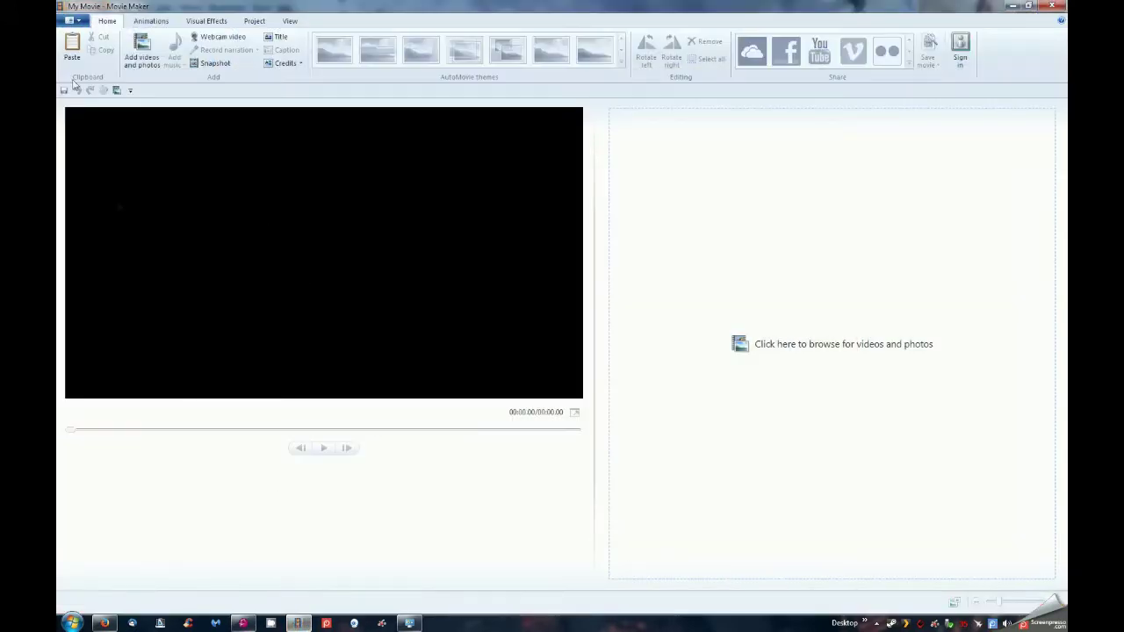
pyautogui.click(72, 19)
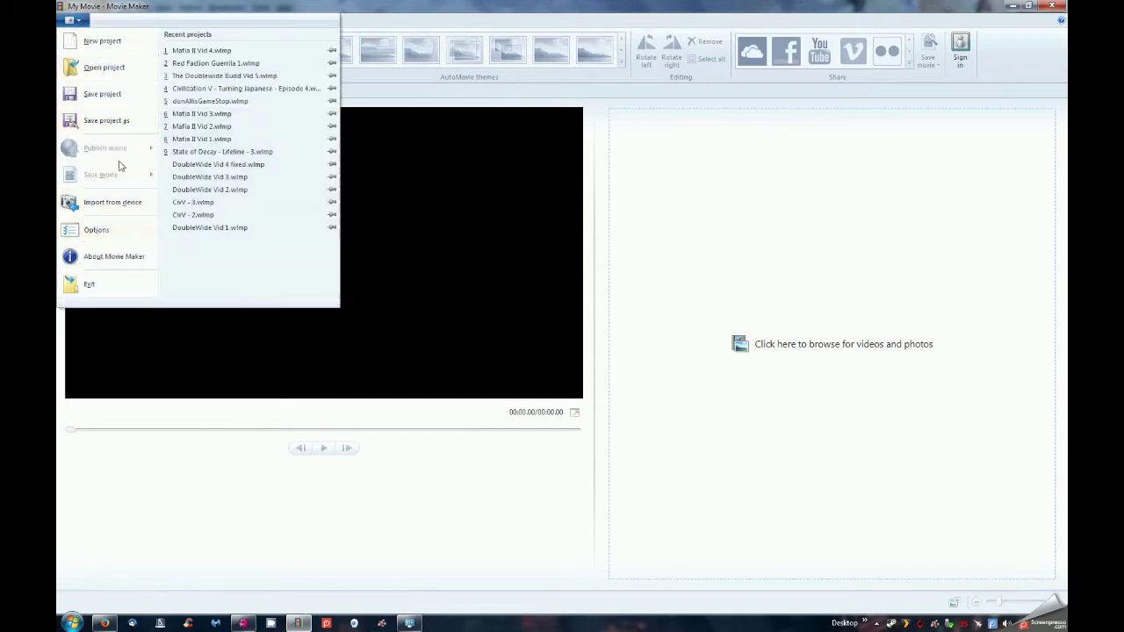
pyautogui.click(203, 51)
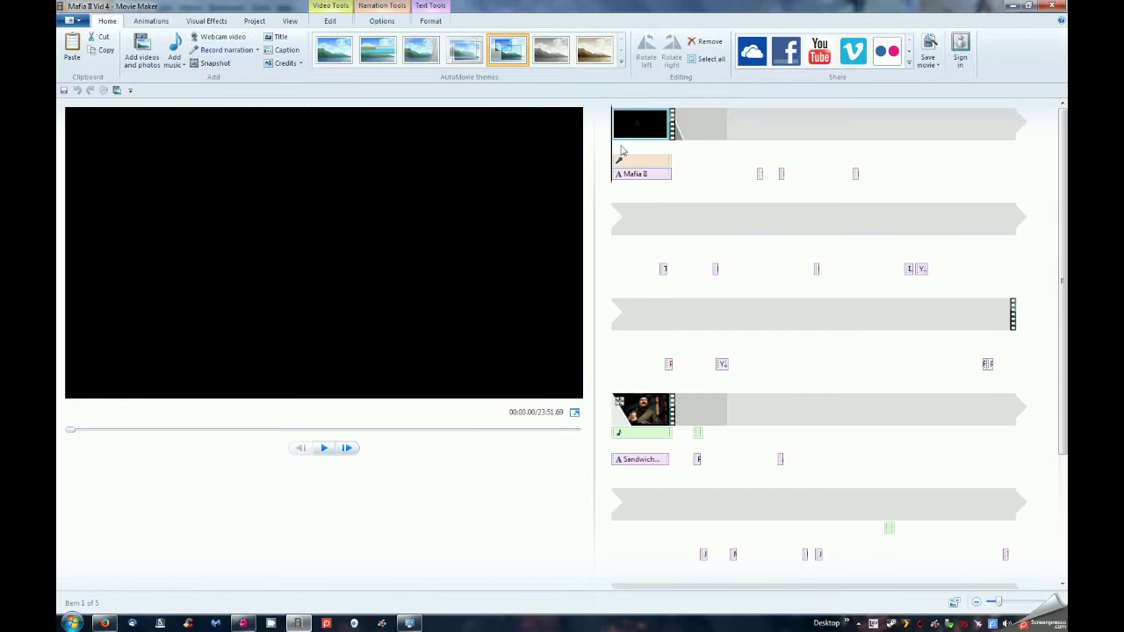
# - Return to Firefox, highlight the Microsoft domain in the Movie Maker page's address, and minimize the browser
pyautogui.click(104, 624)
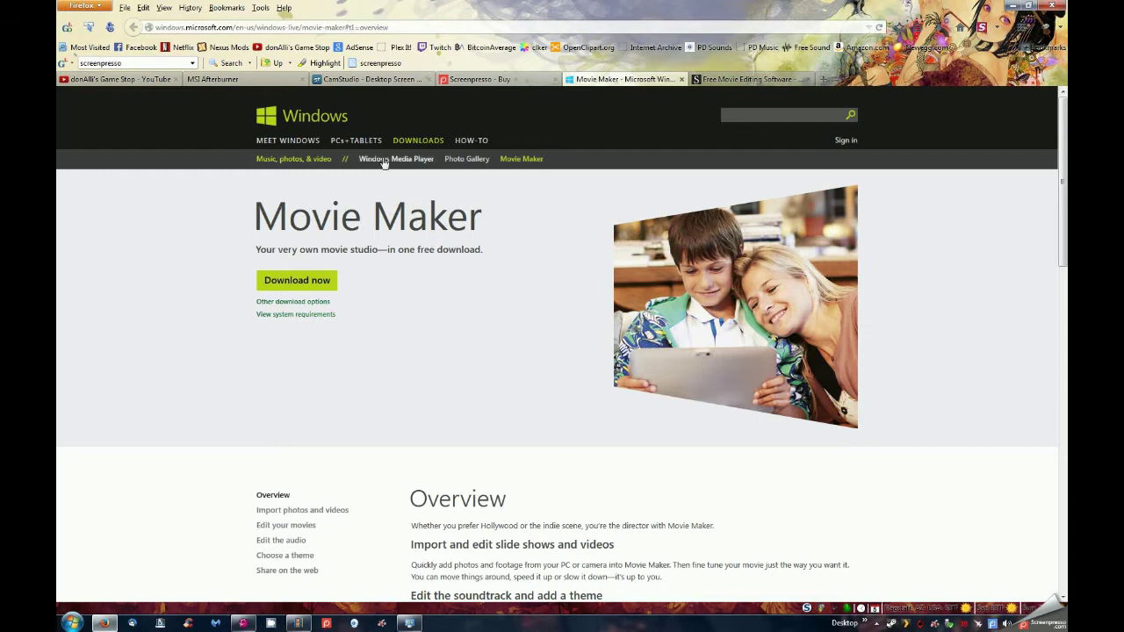
pyautogui.moveTo(194, 27); pyautogui.dragTo(233, 29)
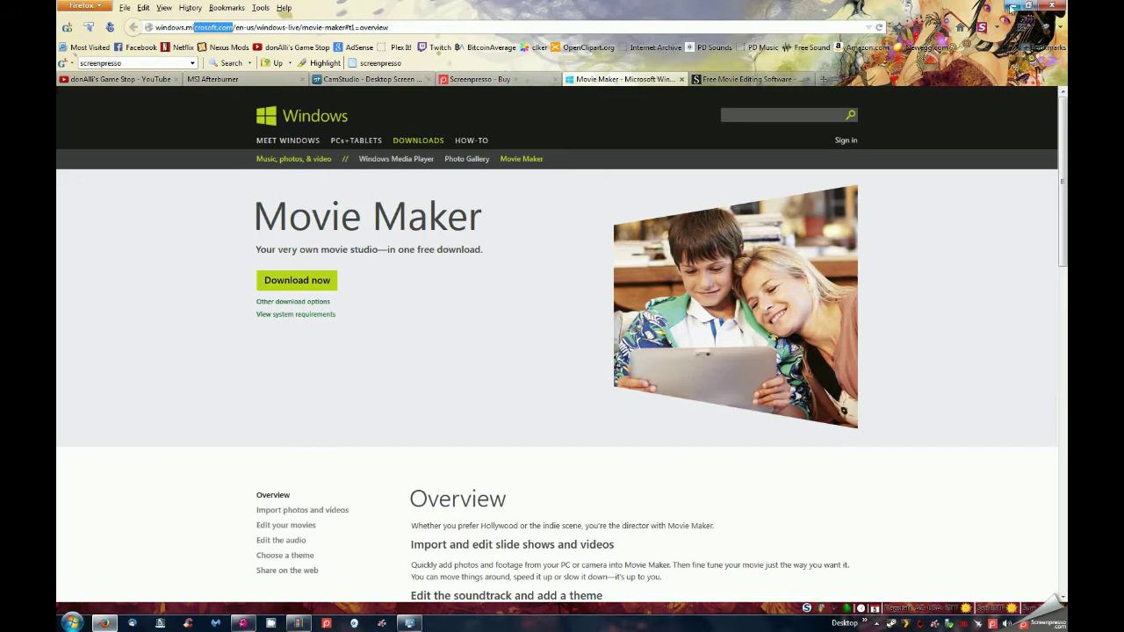
pyautogui.click(1012, 7)
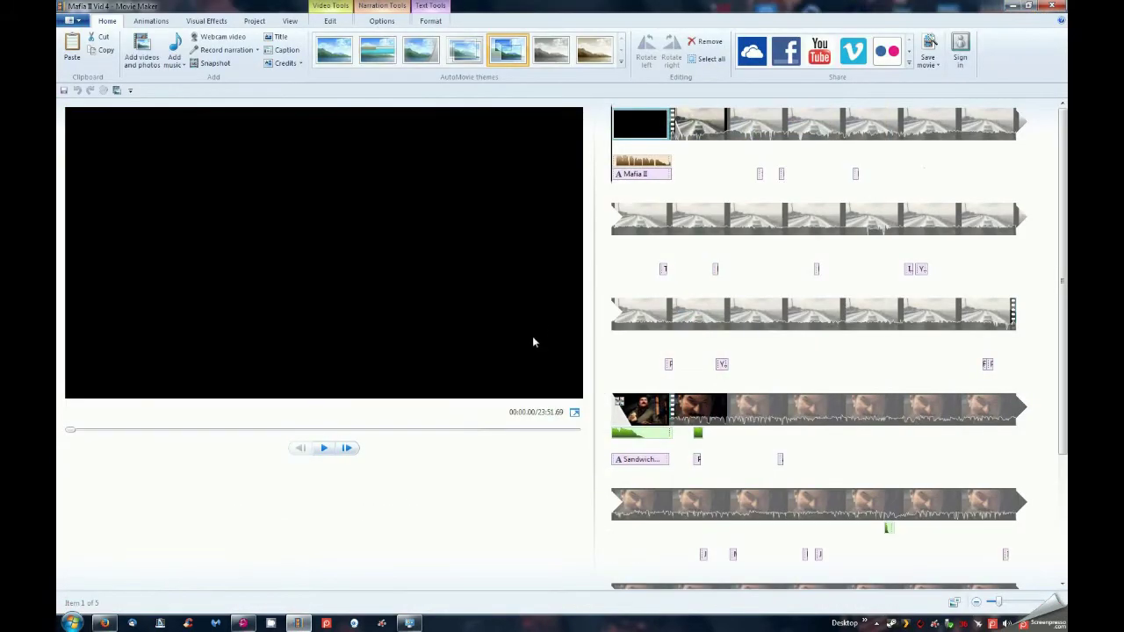
# - Inspect the gameplay clip and its captions at several points along the Mafia II project's timeline
pyautogui.click(720, 128)
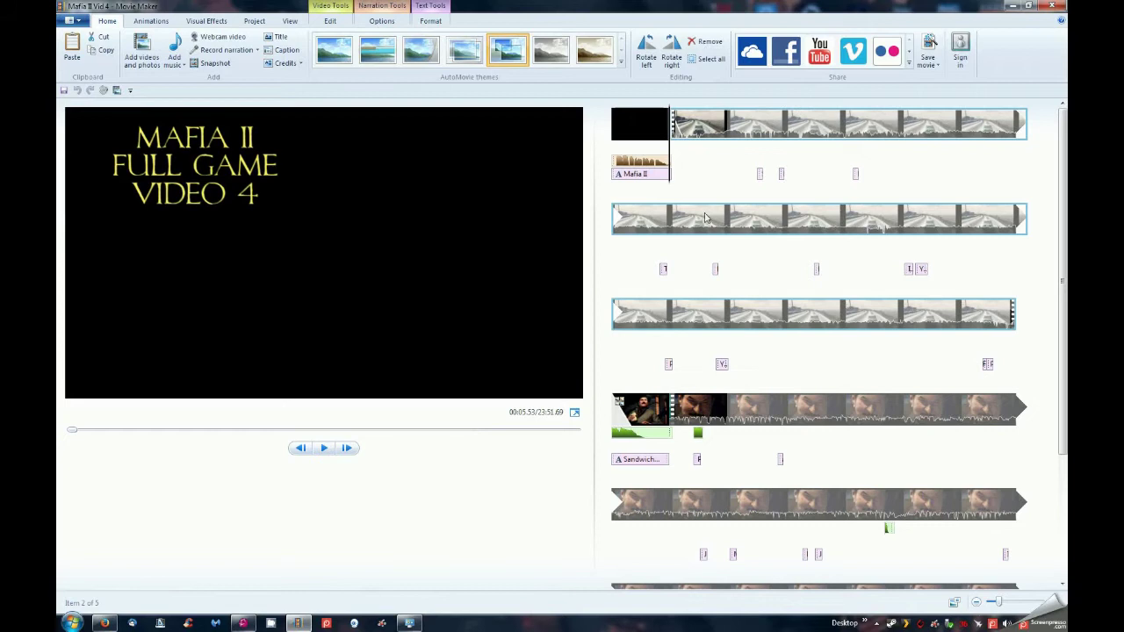
pyautogui.click(727, 127)
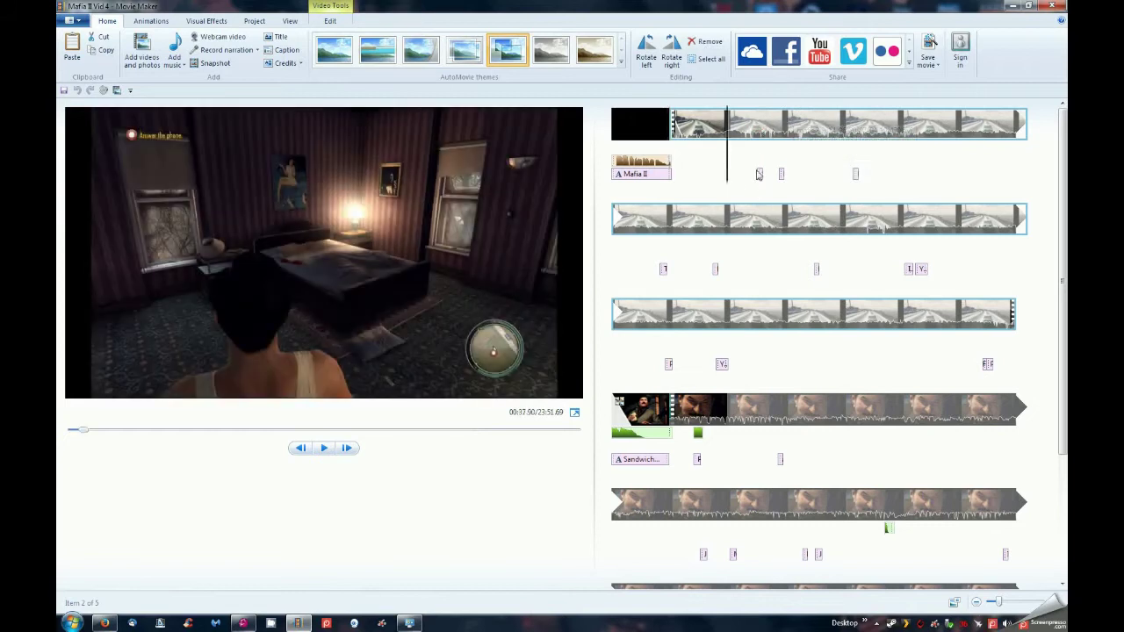
pyautogui.click(759, 174)
pyautogui.click(724, 365)
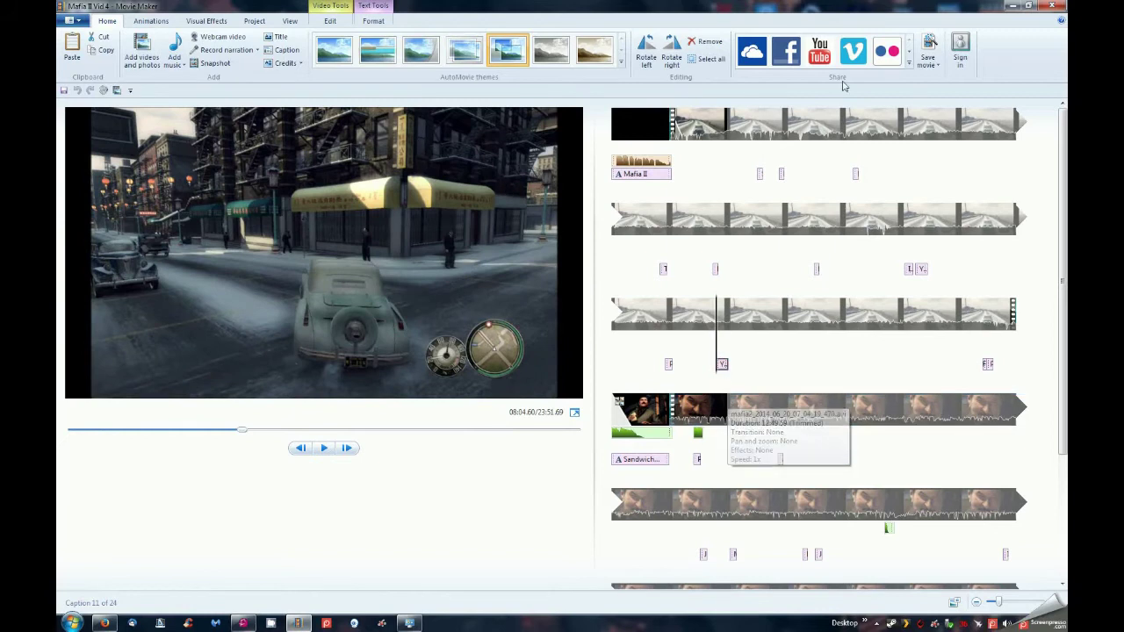
# - Review the export presets for saving the movie to displays, phones, tablets and websites, and minimize Movie Maker
pyautogui.click(929, 60)
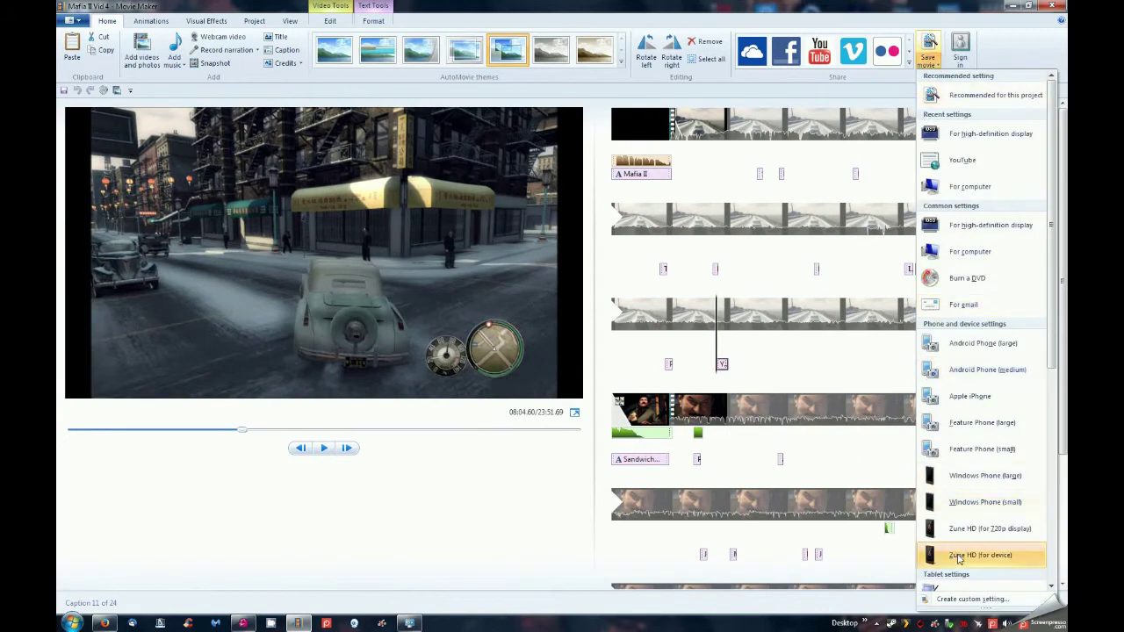
pyautogui.scroll(-5, 984, 421)
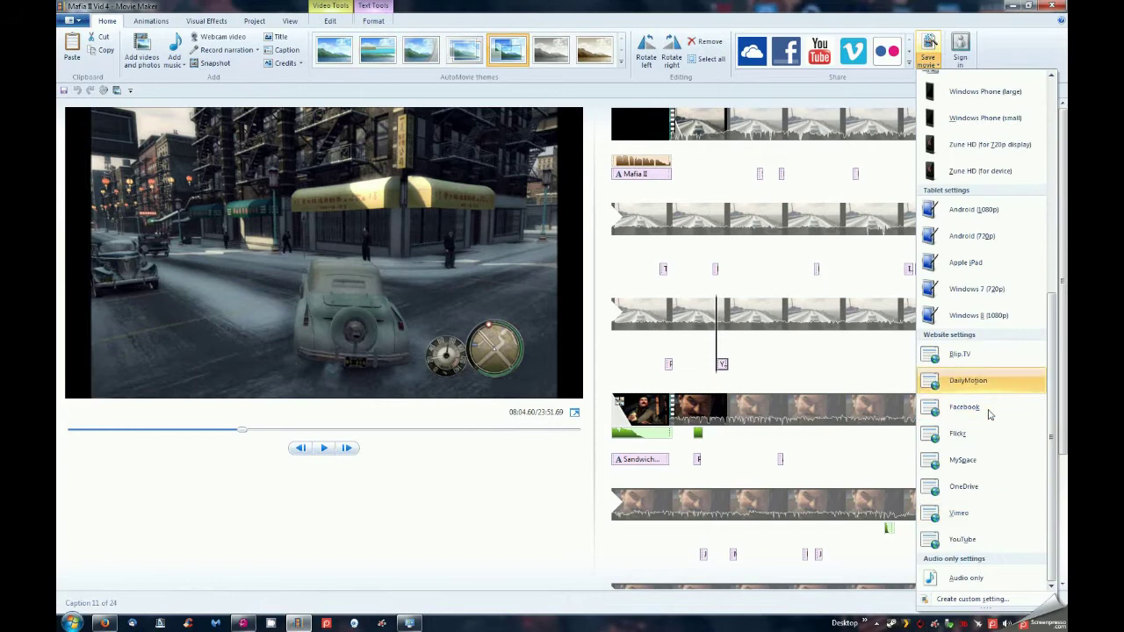
pyautogui.scroll(4, 986, 352)
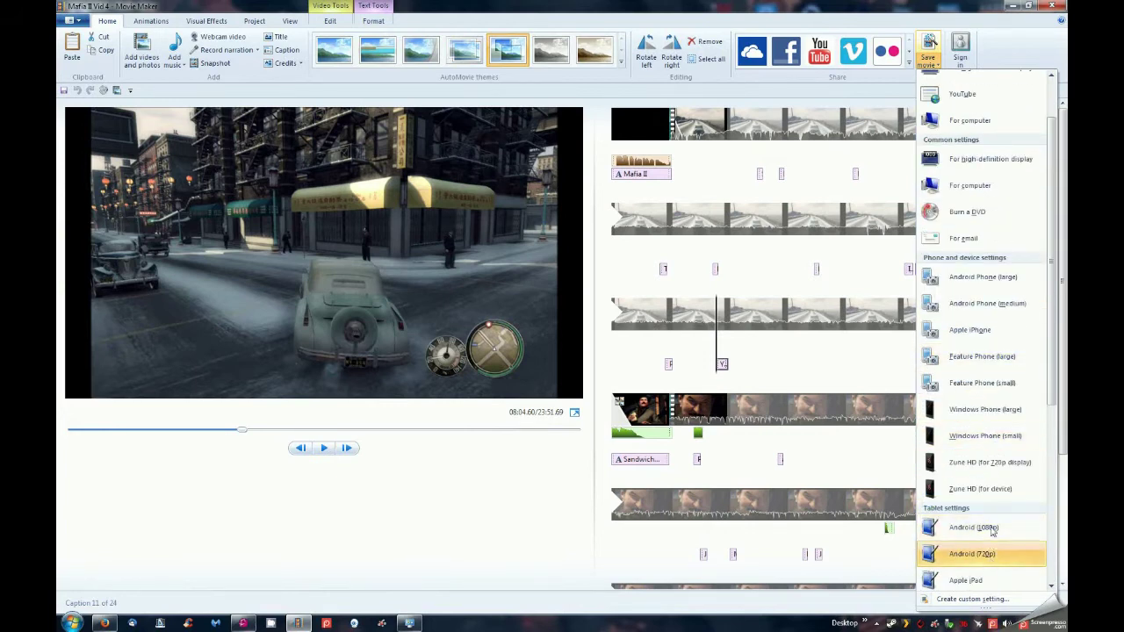
pyautogui.scroll(2, 987, 492)
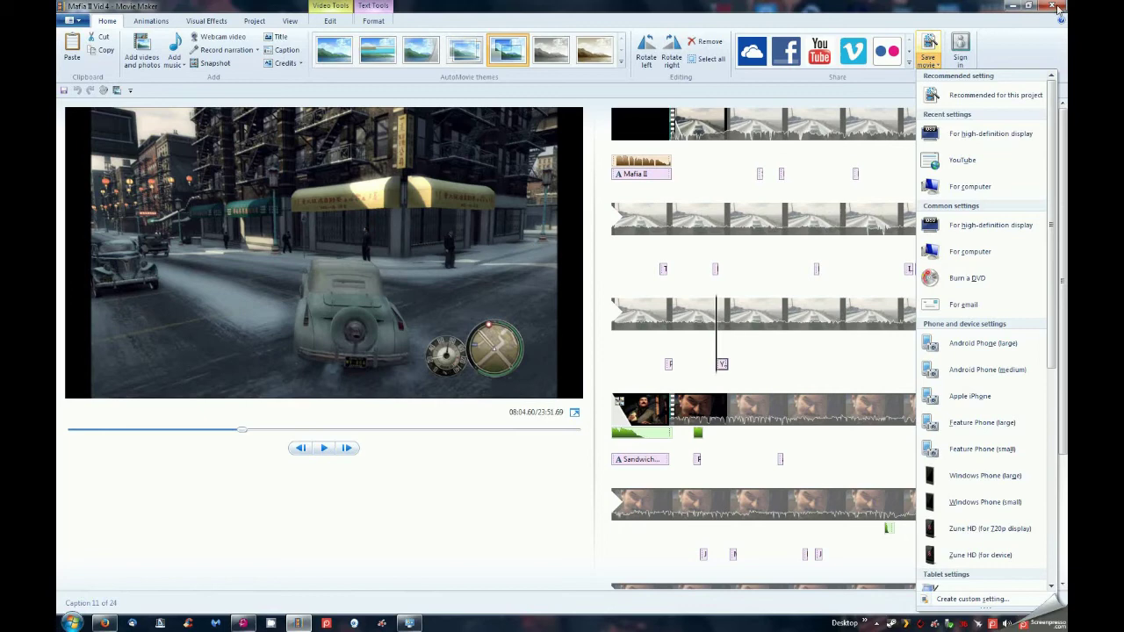
pyautogui.click(1011, 9)
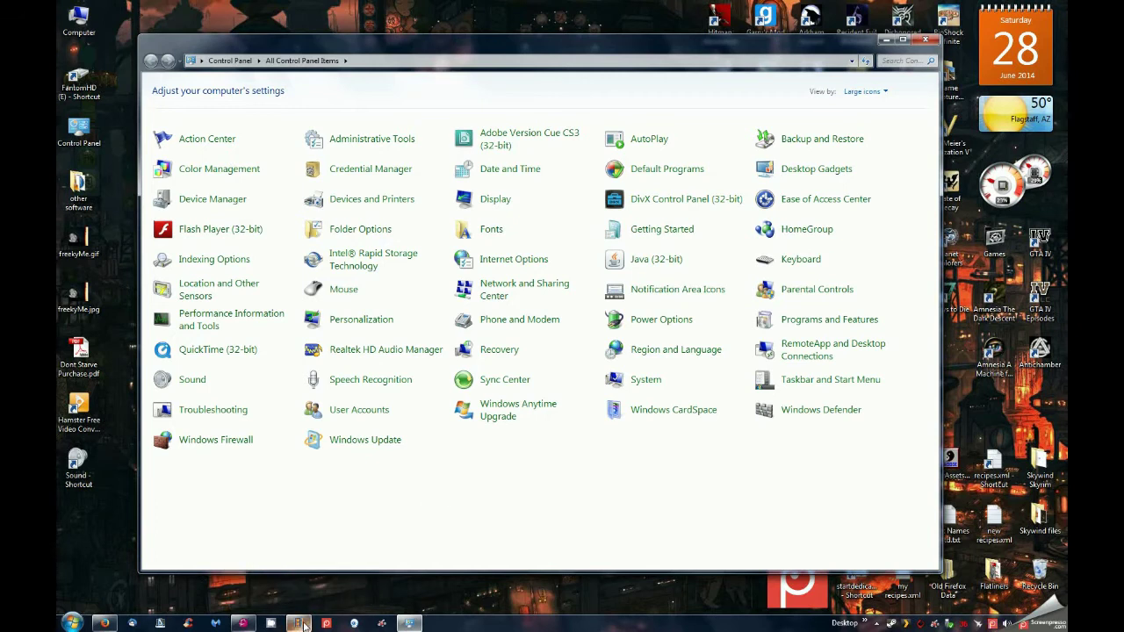
pyautogui.moveTo(242, 626)
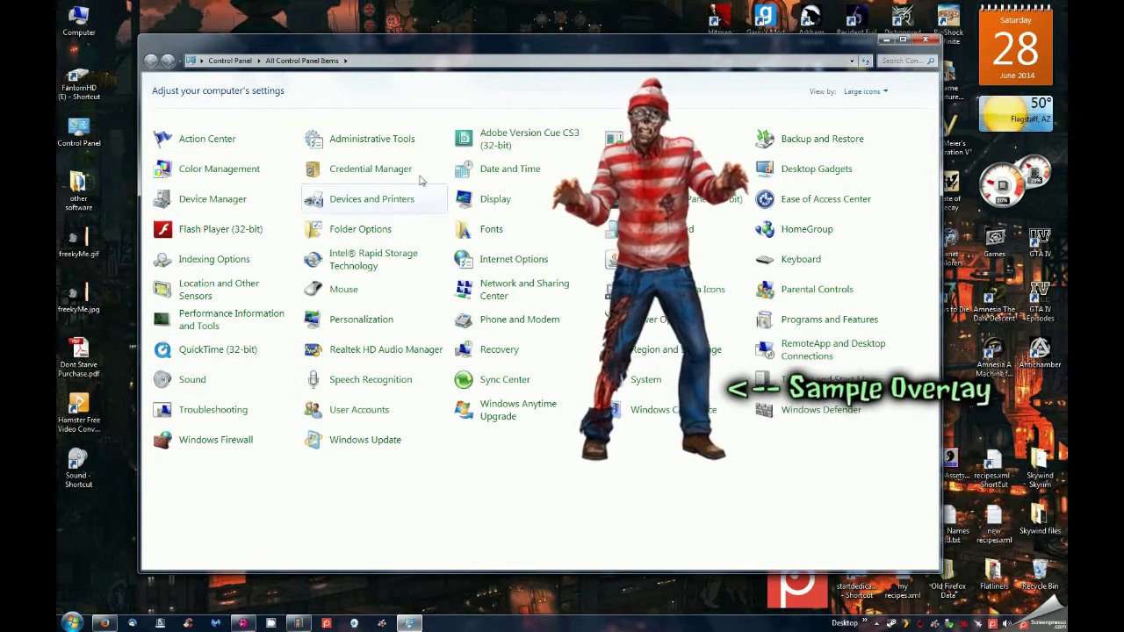
pyautogui.click(351, 140)
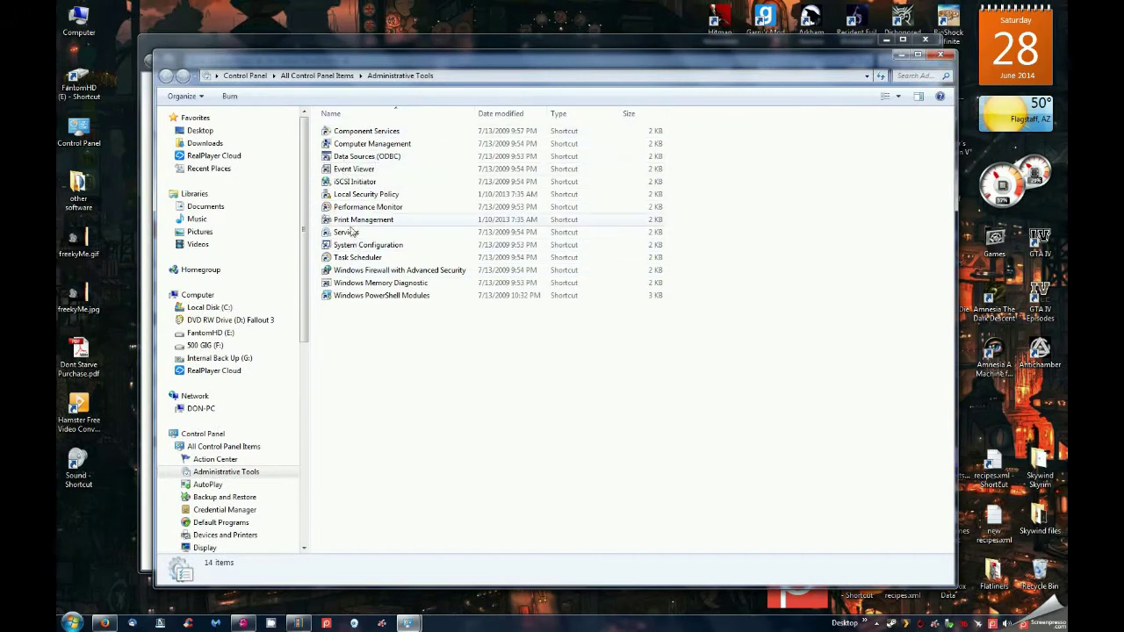
pyautogui.moveTo(392, 58); pyautogui.dragTo(396, 82)
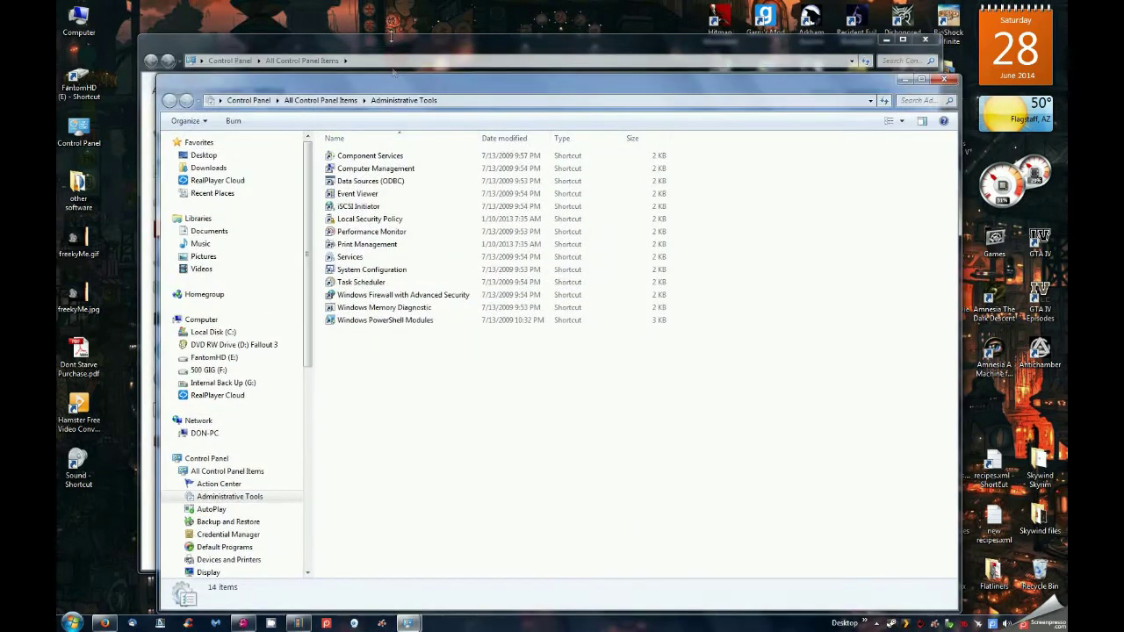
pyautogui.click(943, 80)
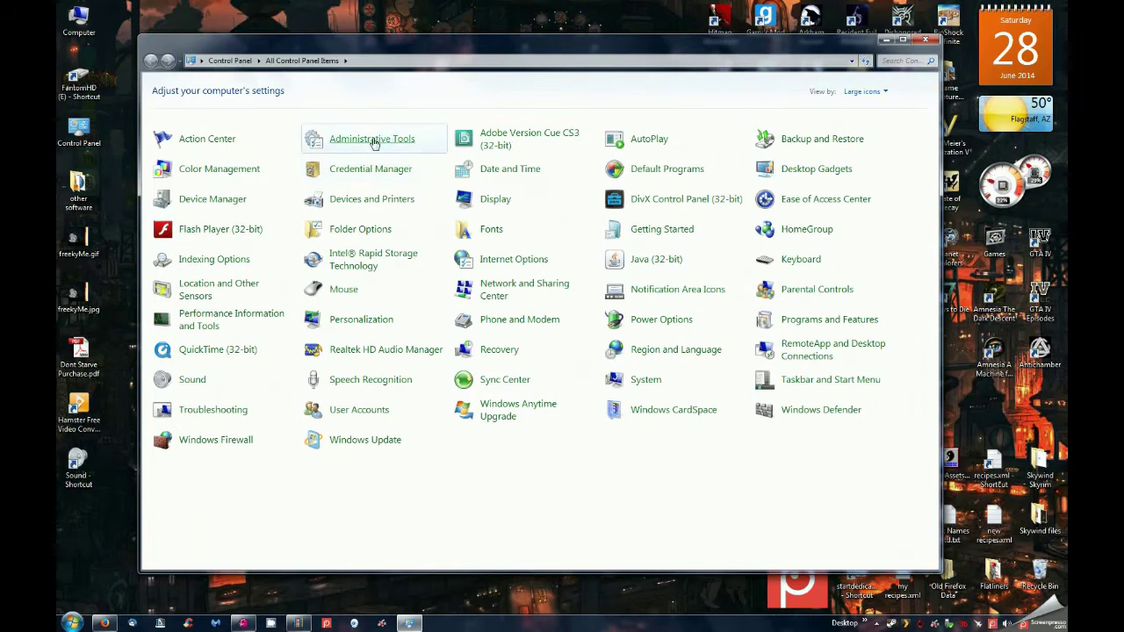
# - Open the Services console from the Control Panel's Administrative Tools and enlarge its window
pyautogui.click(373, 141)
pyautogui.click(345, 257)
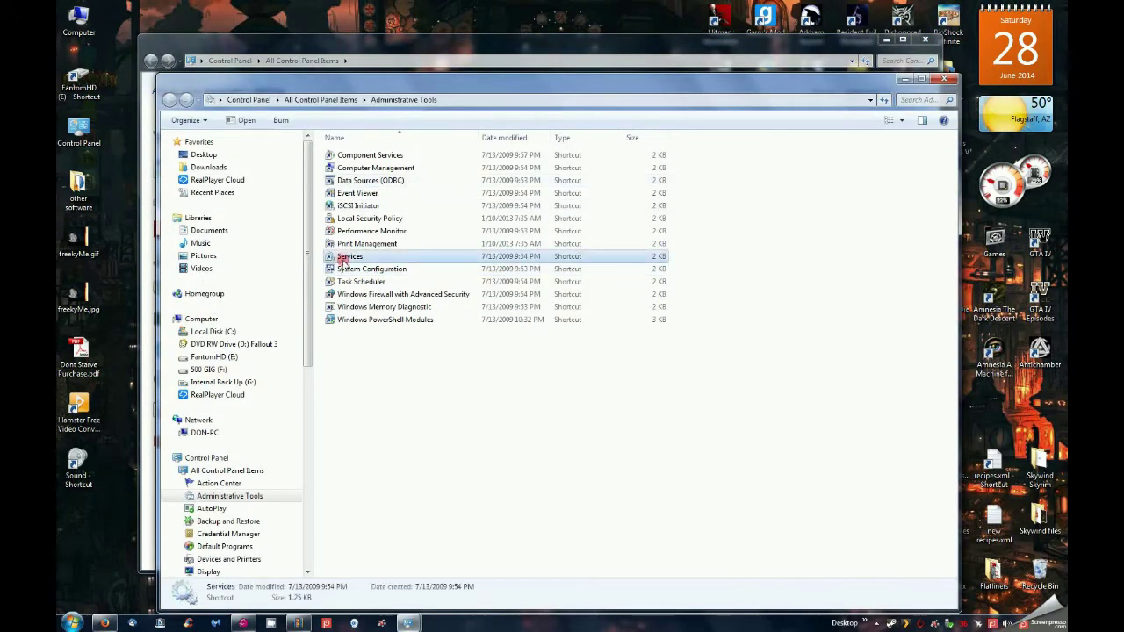
pyautogui.doubleClick(344, 257)
pyautogui.moveTo(596, 394); pyautogui.dragTo(735, 519)
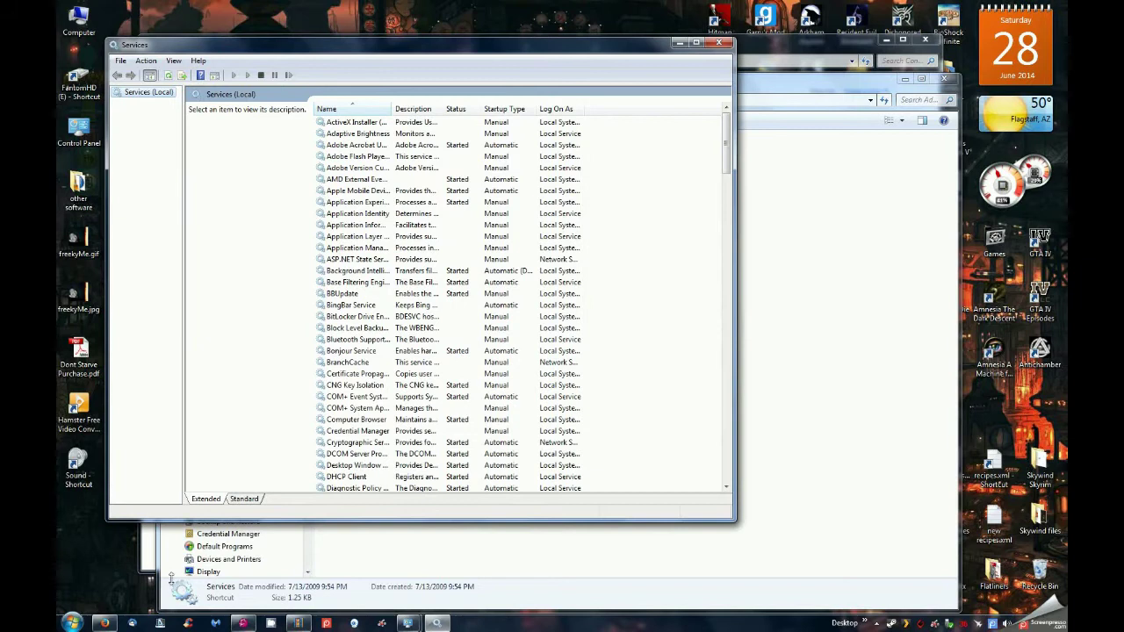
pyautogui.click(74, 623)
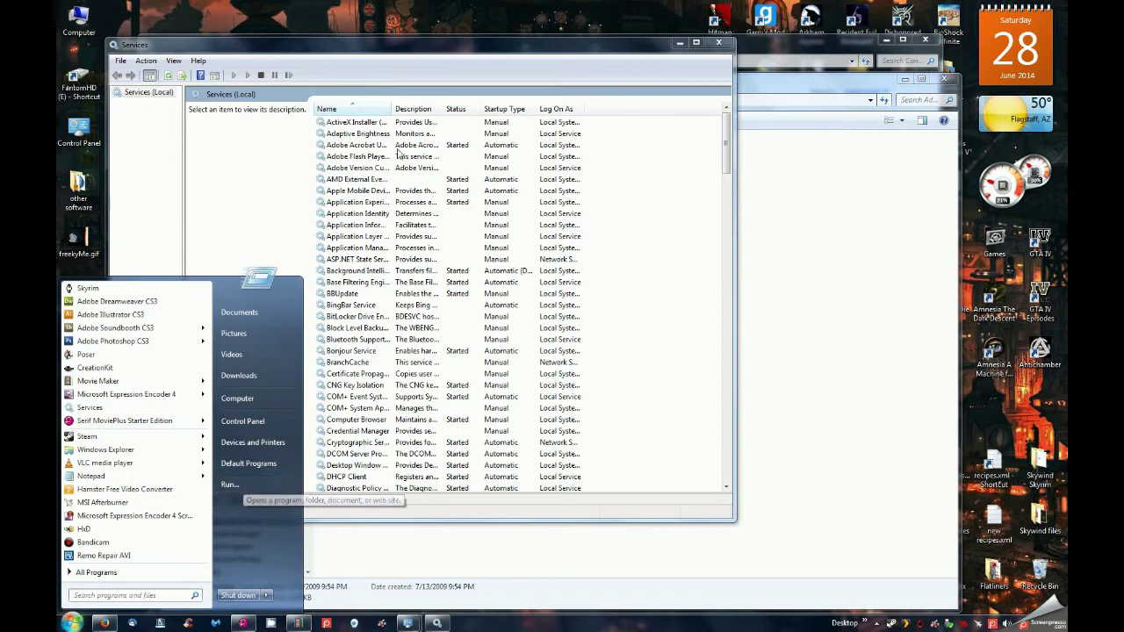
pyautogui.click(401, 107)
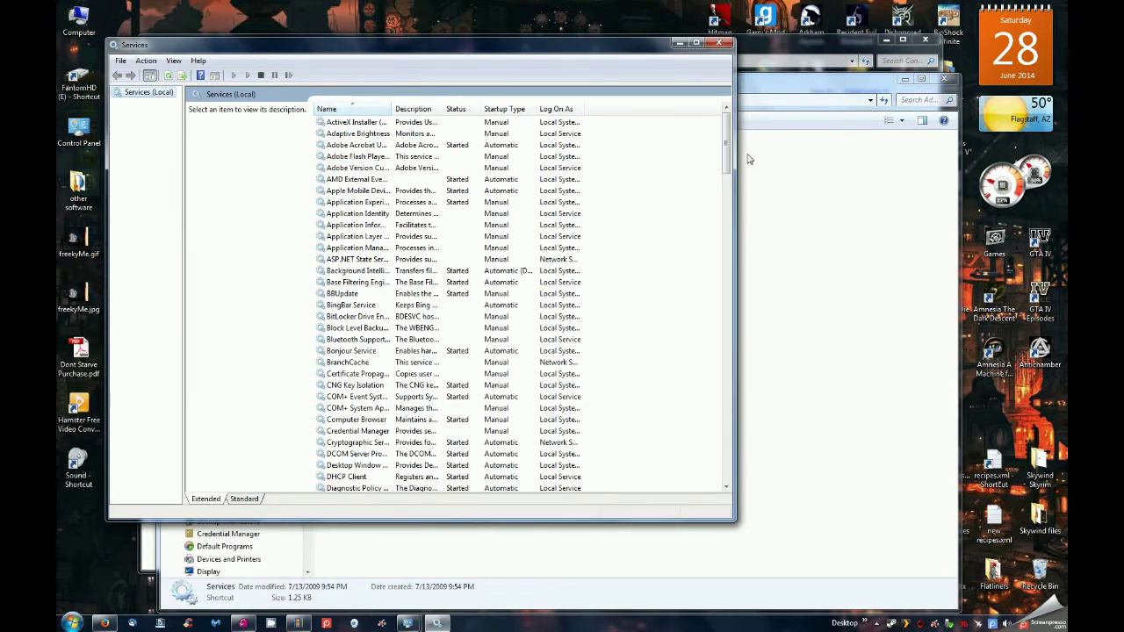
# - Locate the Windows Audio service in the services list, view its description and control options, and close the console
pyautogui.moveTo(725, 168); pyautogui.dragTo(729, 440)
pyautogui.click(356, 305)
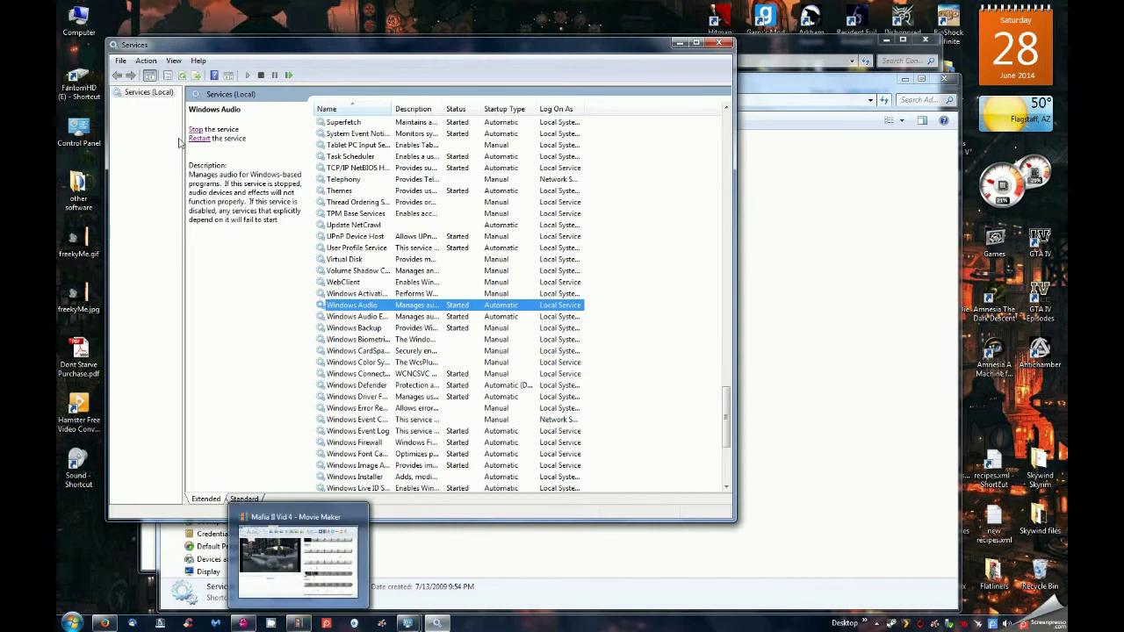
pyautogui.click(722, 44)
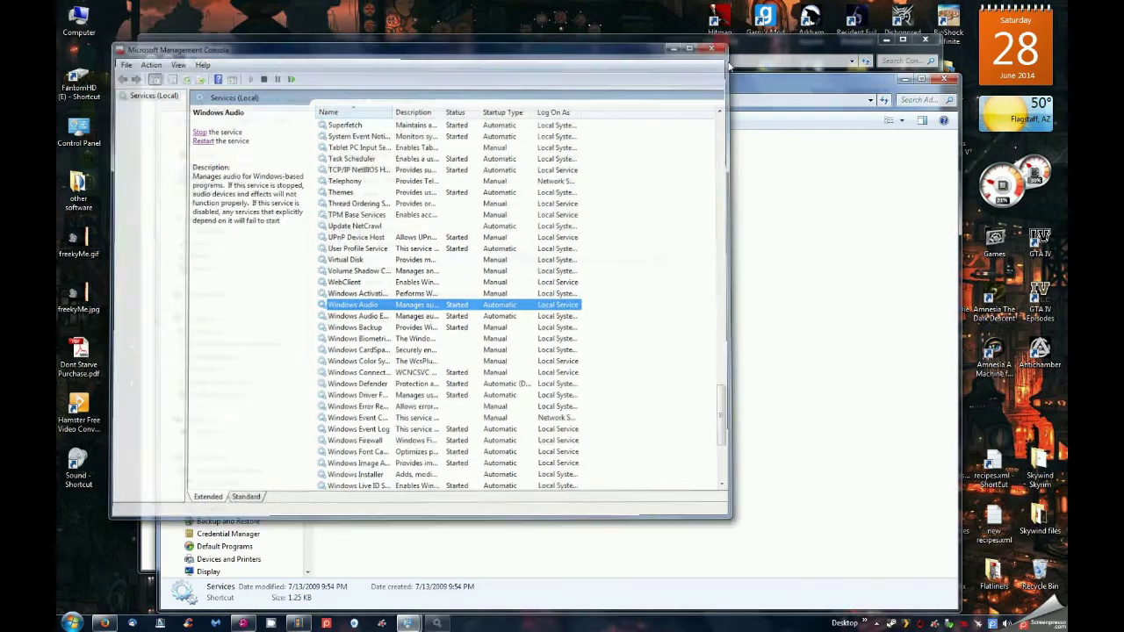
# - Close the Administrative Tools and Control Panel windows, and skim the MoviePlus Starter Edition download page in Firefox
pyautogui.click(943, 78)
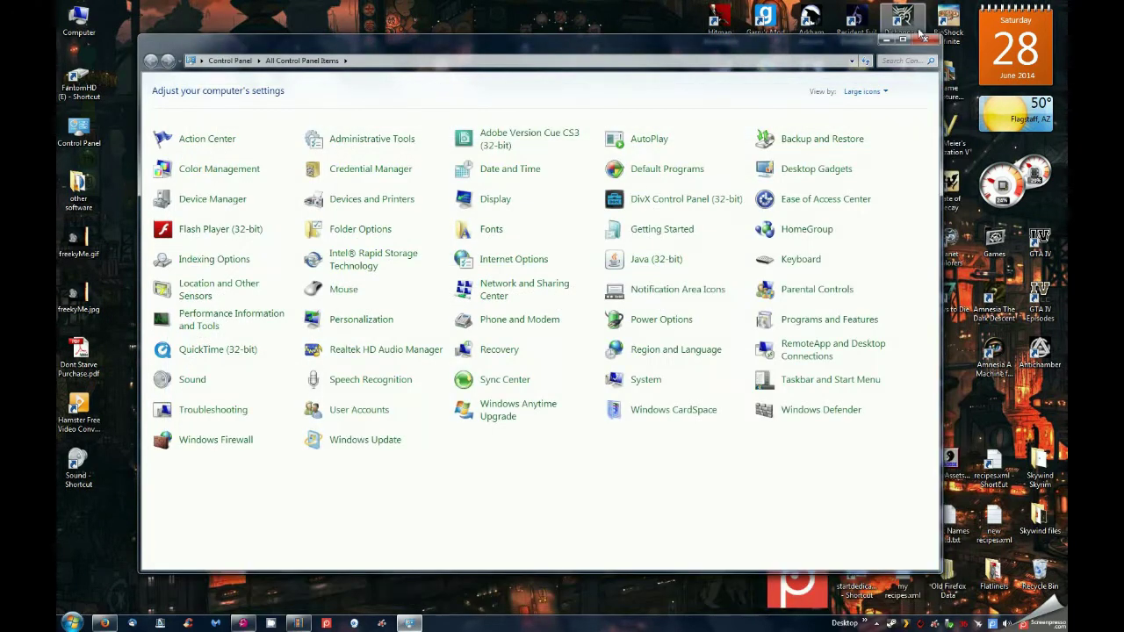
pyautogui.click(924, 40)
pyautogui.click(242, 624)
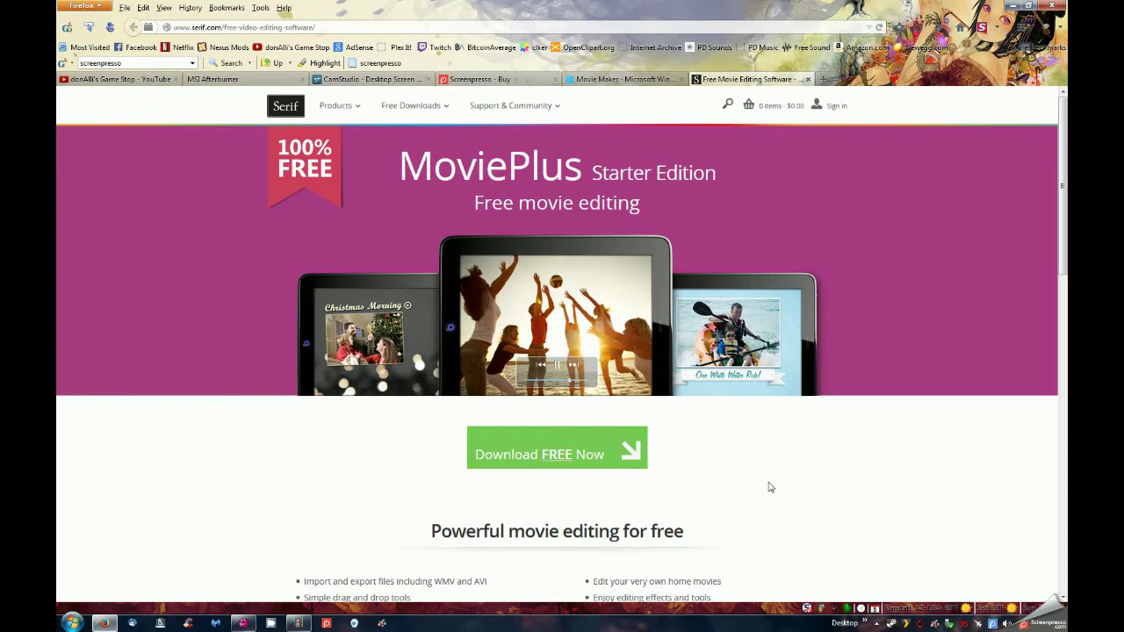
pyautogui.scroll(-4, 770, 487)
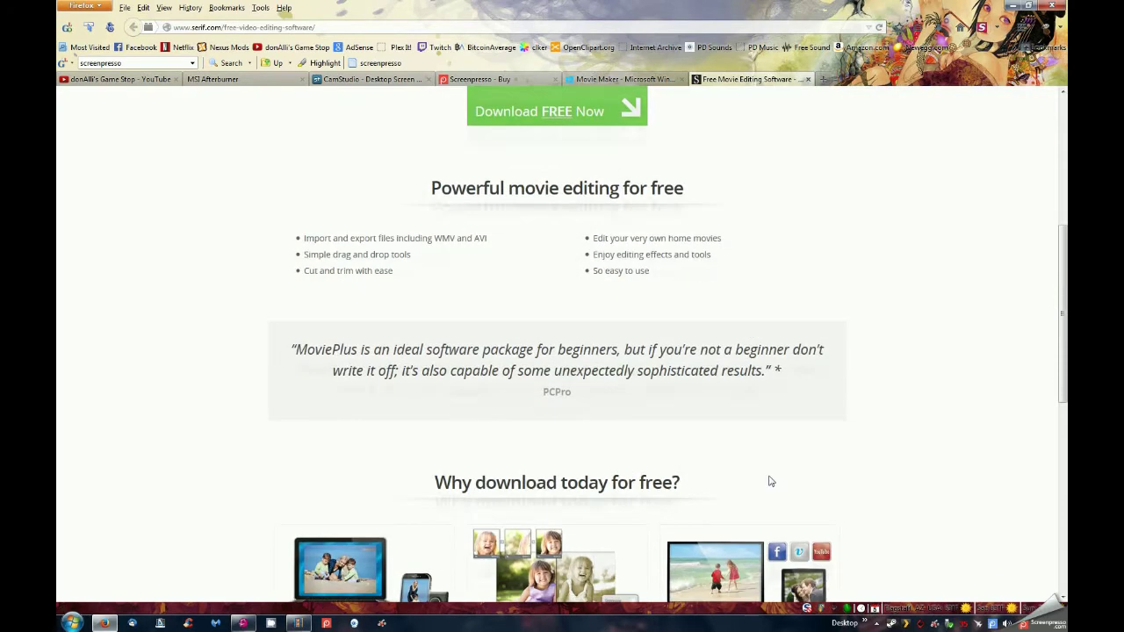
pyautogui.scroll(1, 661, 428)
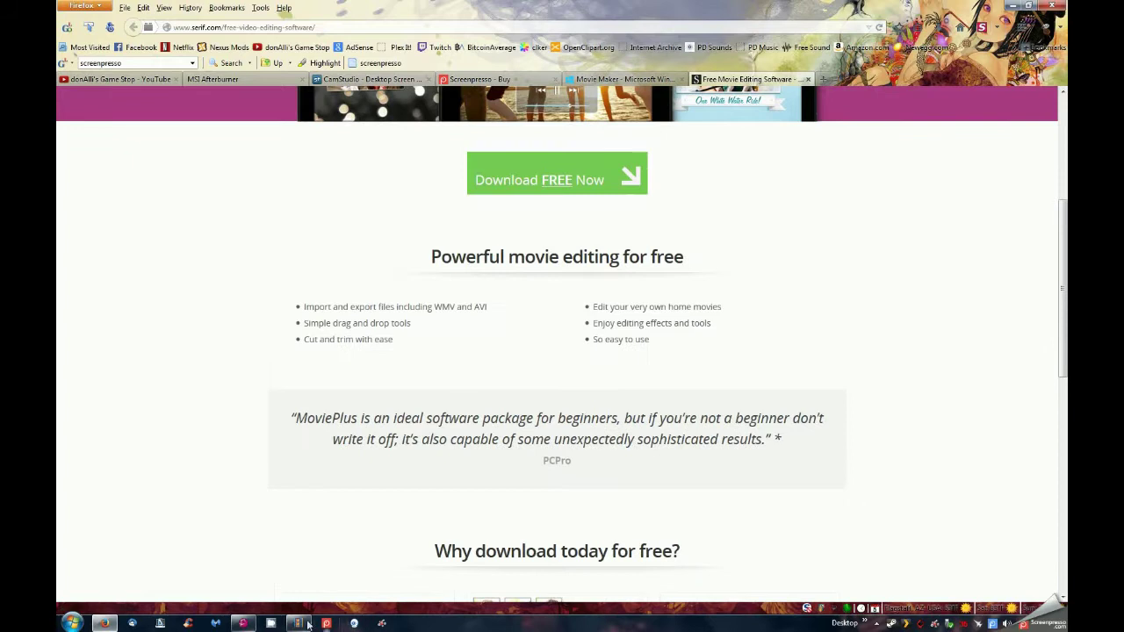
# - Switch to MoviePlus and examine the Doublewide Vid 5 timeline tracks in close-up and overview, placing the playhead at 0:05:58/03
pyautogui.click(239, 624)
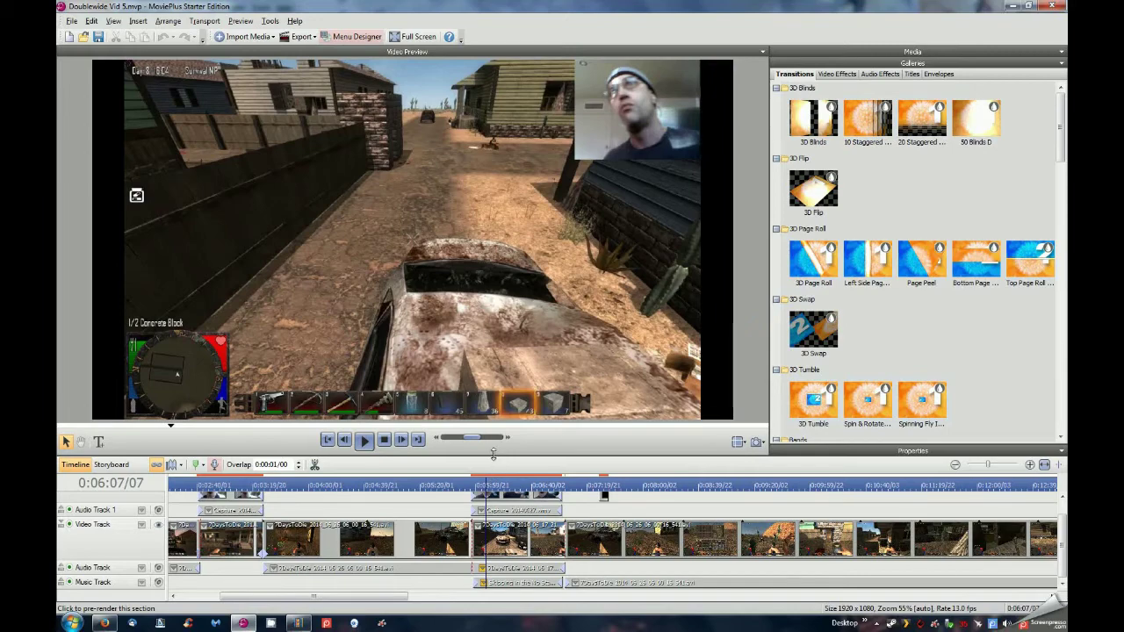
pyautogui.moveTo(494, 454); pyautogui.dragTo(493, 320)
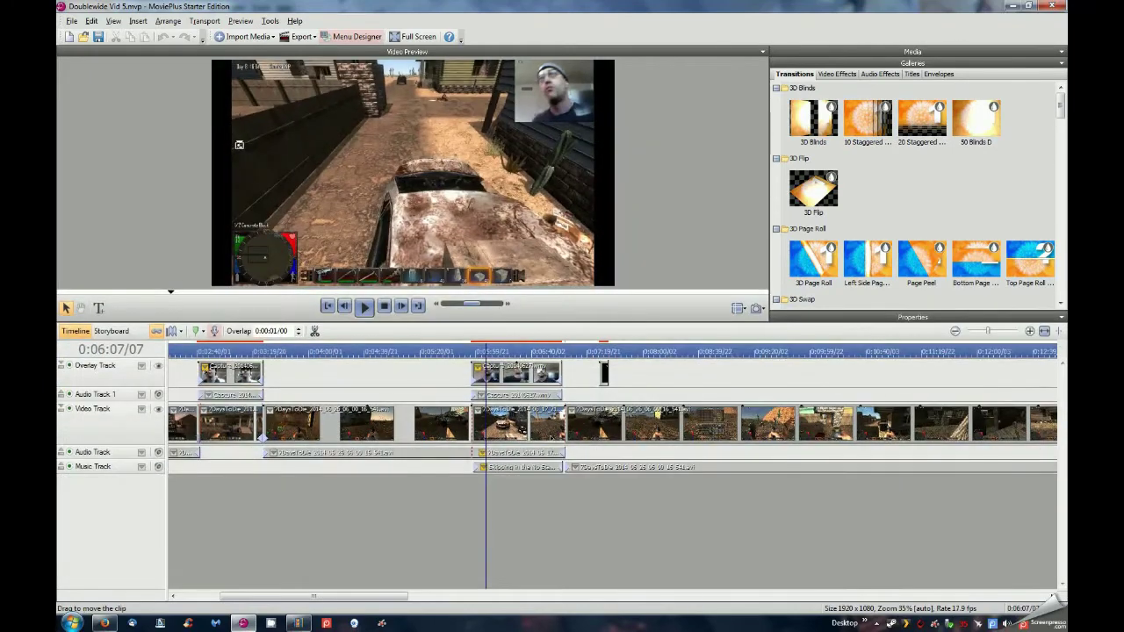
pyautogui.scroll(5, 590, 409)
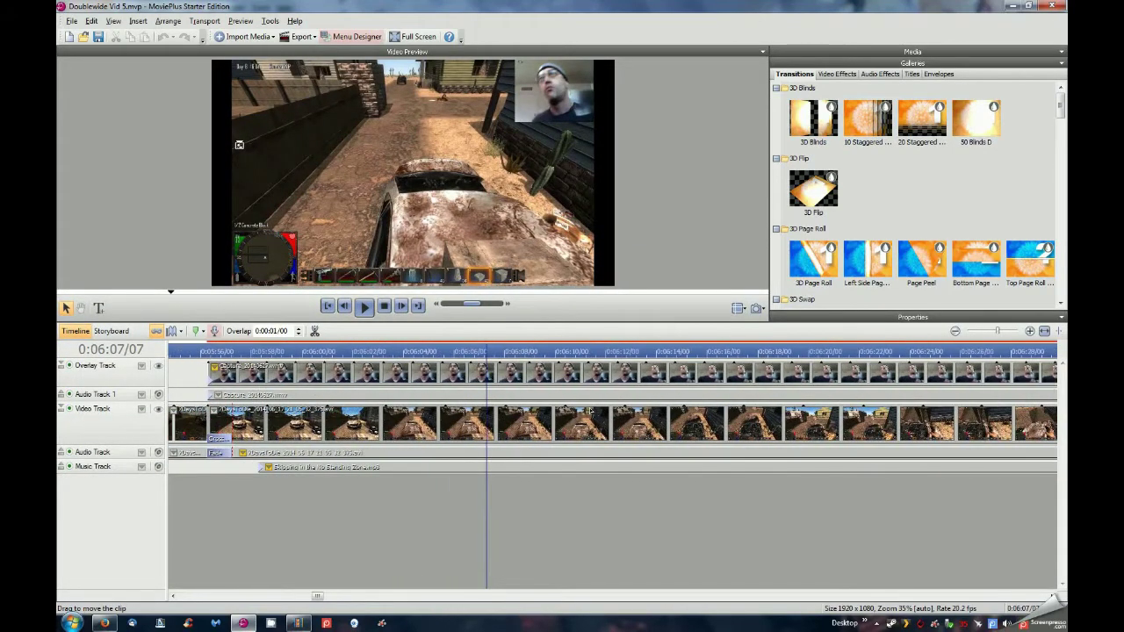
pyautogui.scroll(-5, 590, 410)
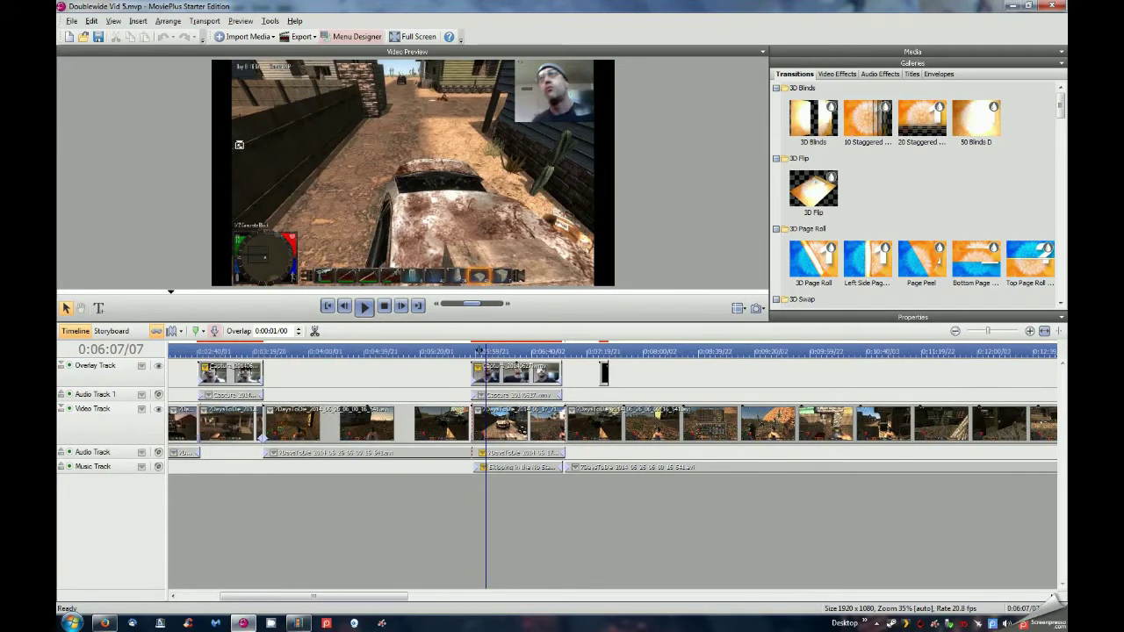
pyautogui.click(473, 351)
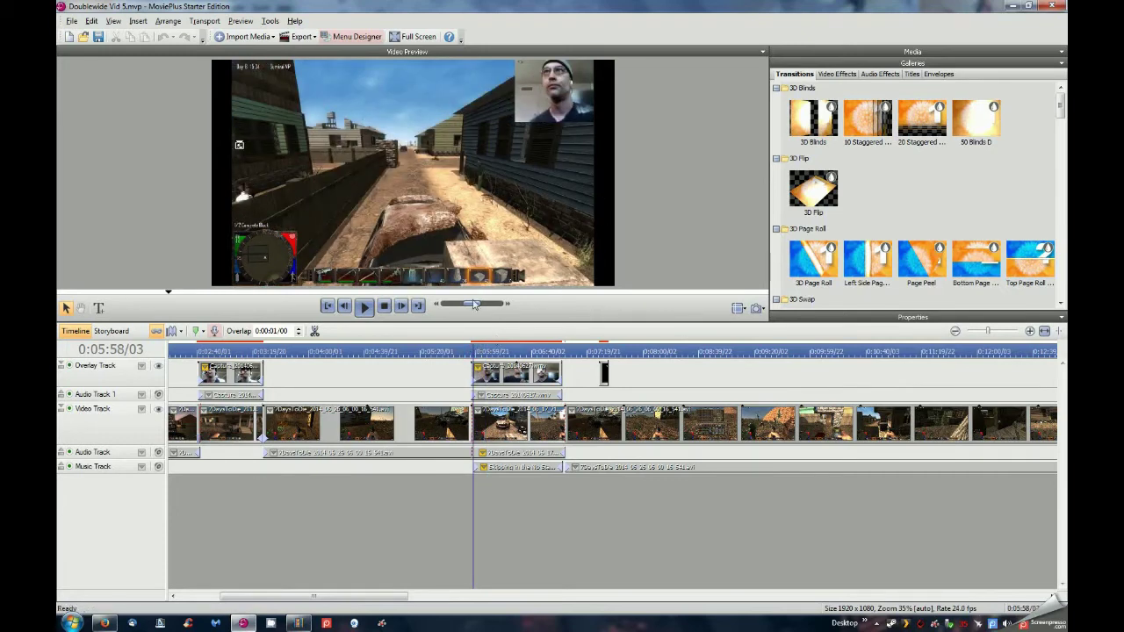
pyautogui.moveTo(477, 320); pyautogui.dragTo(481, 428)
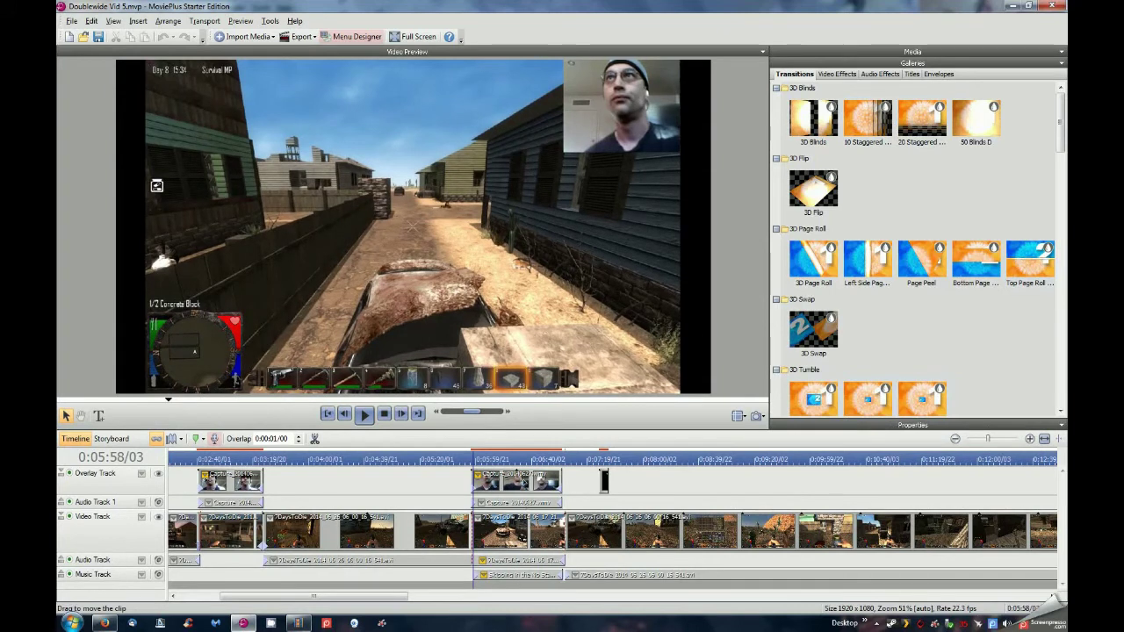
# - Select the 7DaysToDie gameplay clip under the playhead, show its playback properties, and play the preview
pyautogui.click(518, 531)
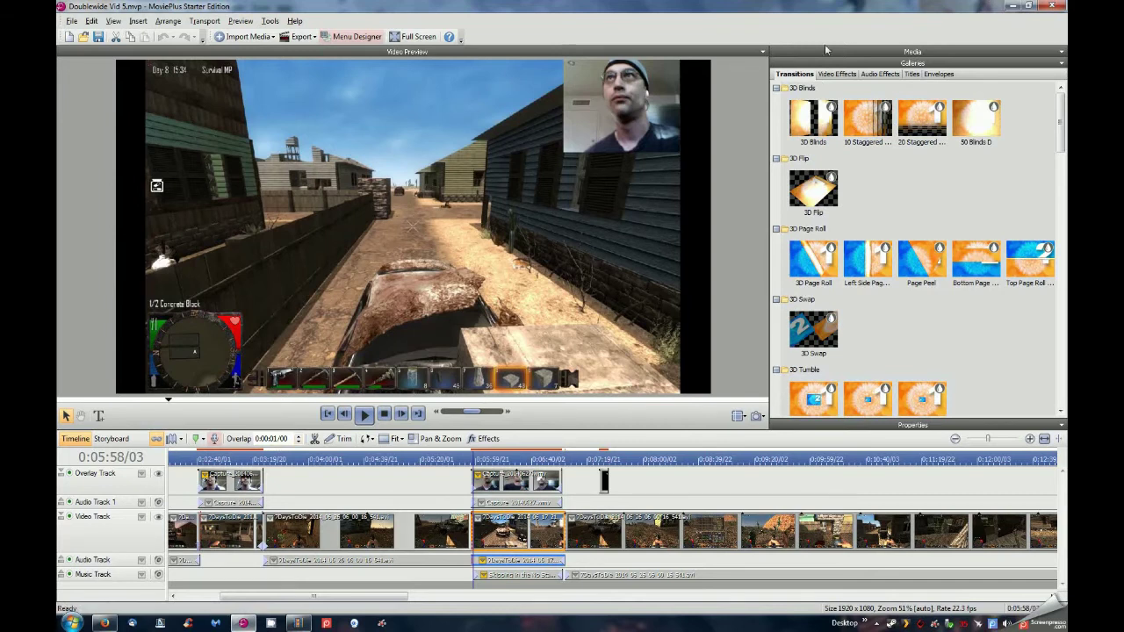
pyautogui.click(910, 424)
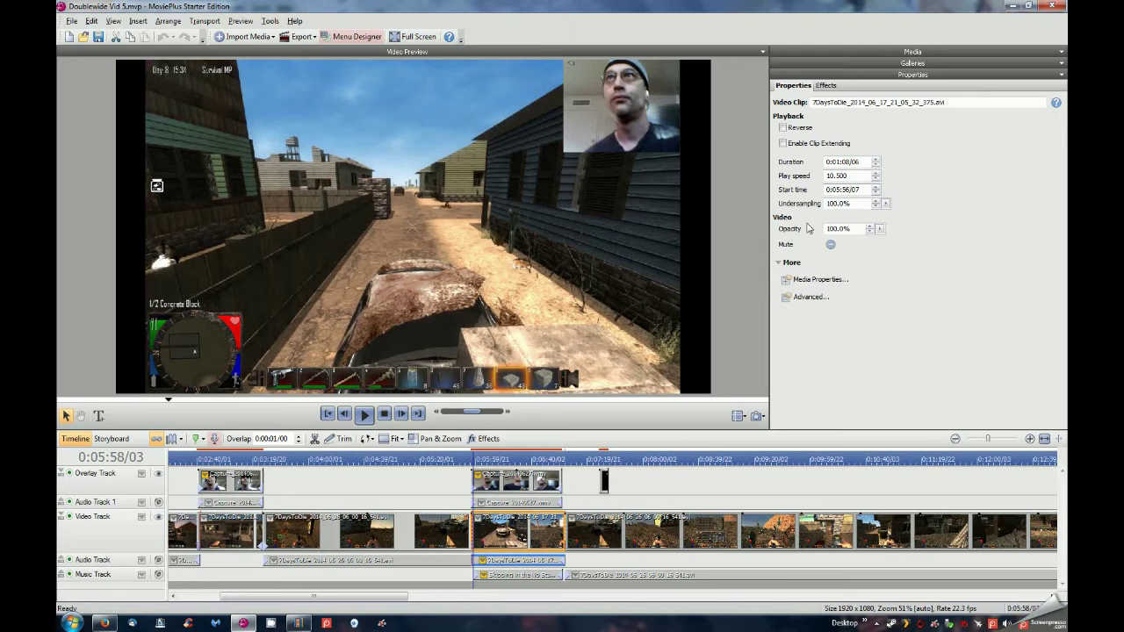
pyautogui.click(364, 414)
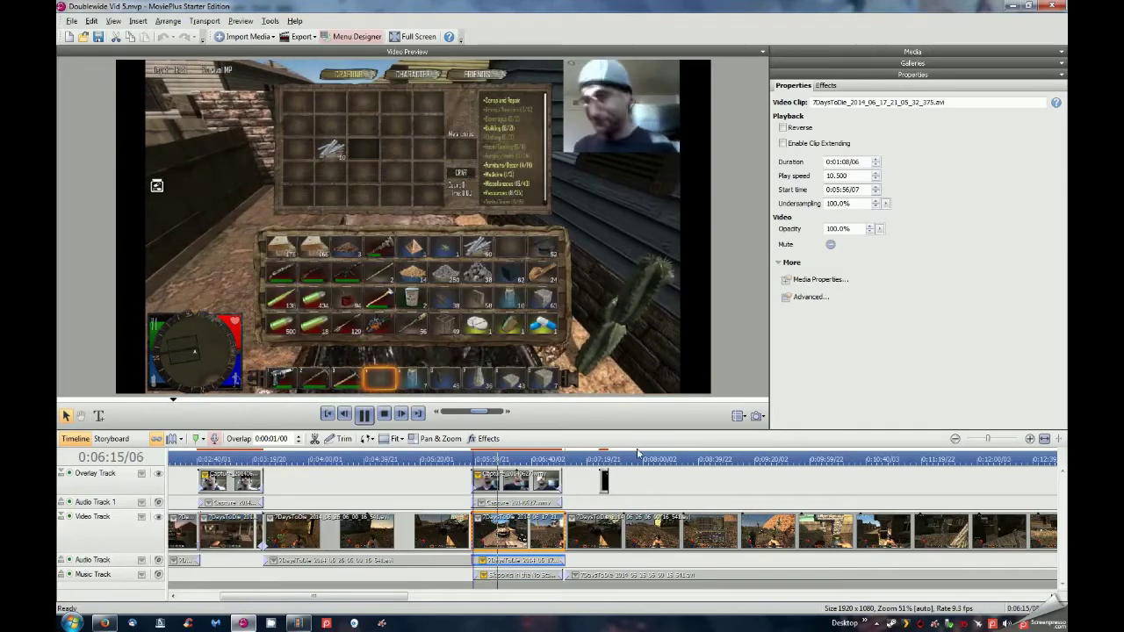
# - Preview the text clip on the overlay track and inspect its properties, animation and effects settings
pyautogui.click(602, 459)
pyautogui.click(604, 482)
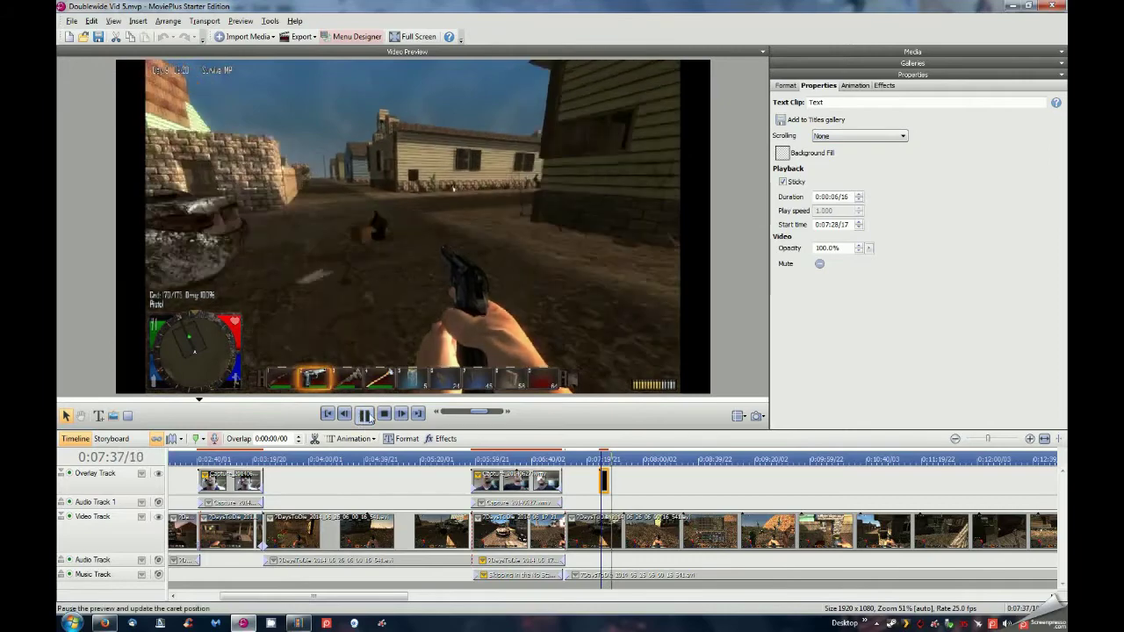
pyautogui.click(856, 86)
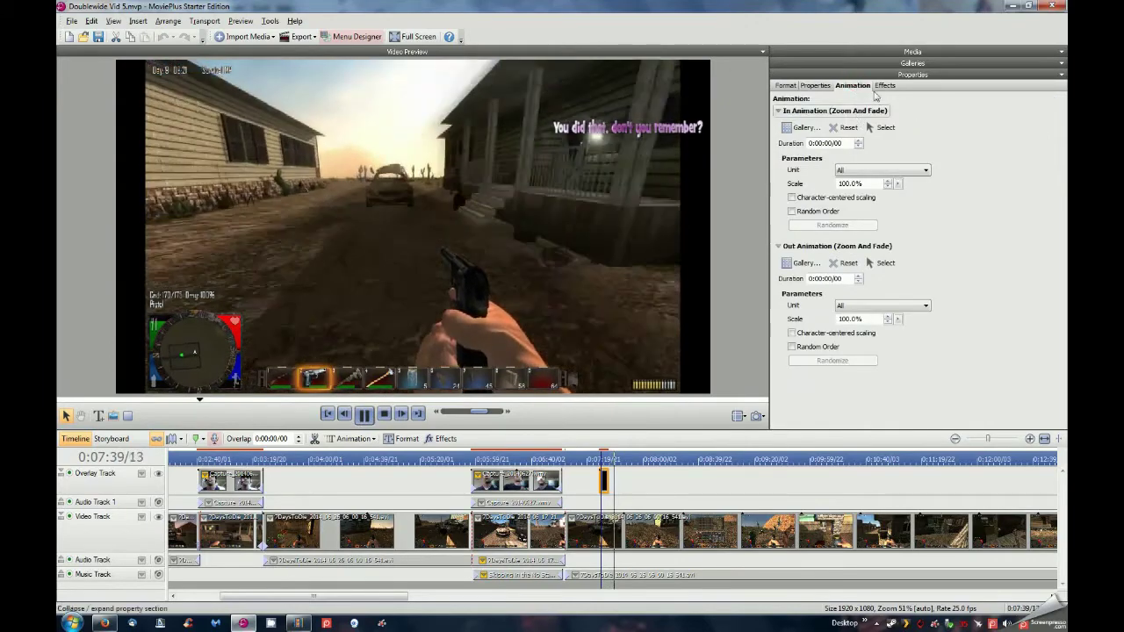
pyautogui.click(884, 86)
# - Browse the transitions gallery from 3D Blinds through Zoom & Spin, and pause the preview
pyautogui.click(912, 63)
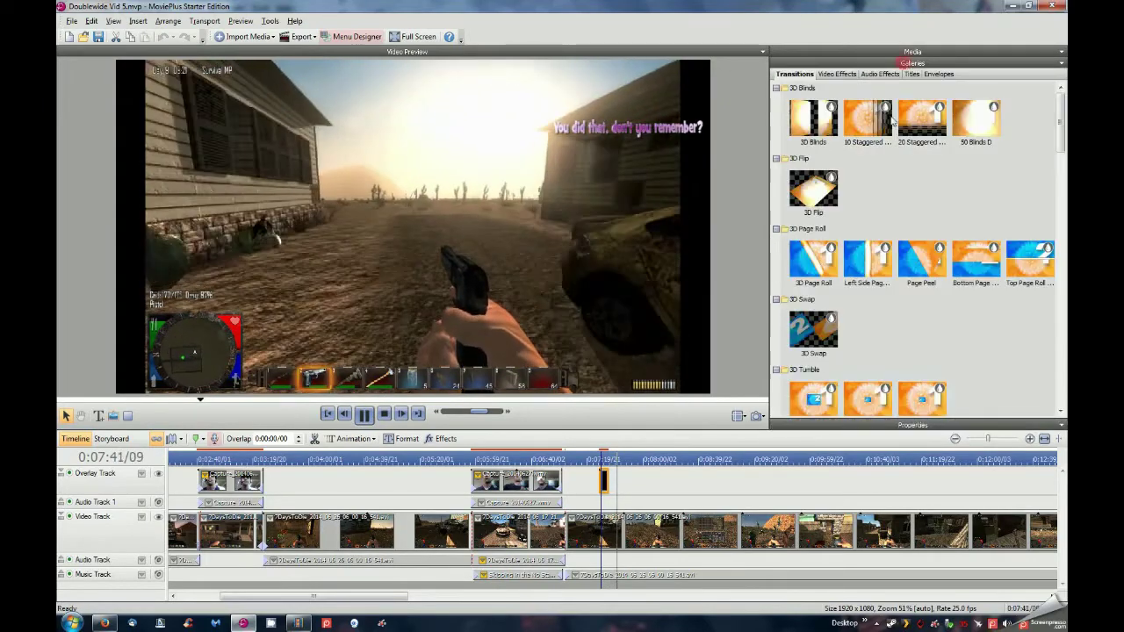
pyautogui.scroll(-3, 963, 326)
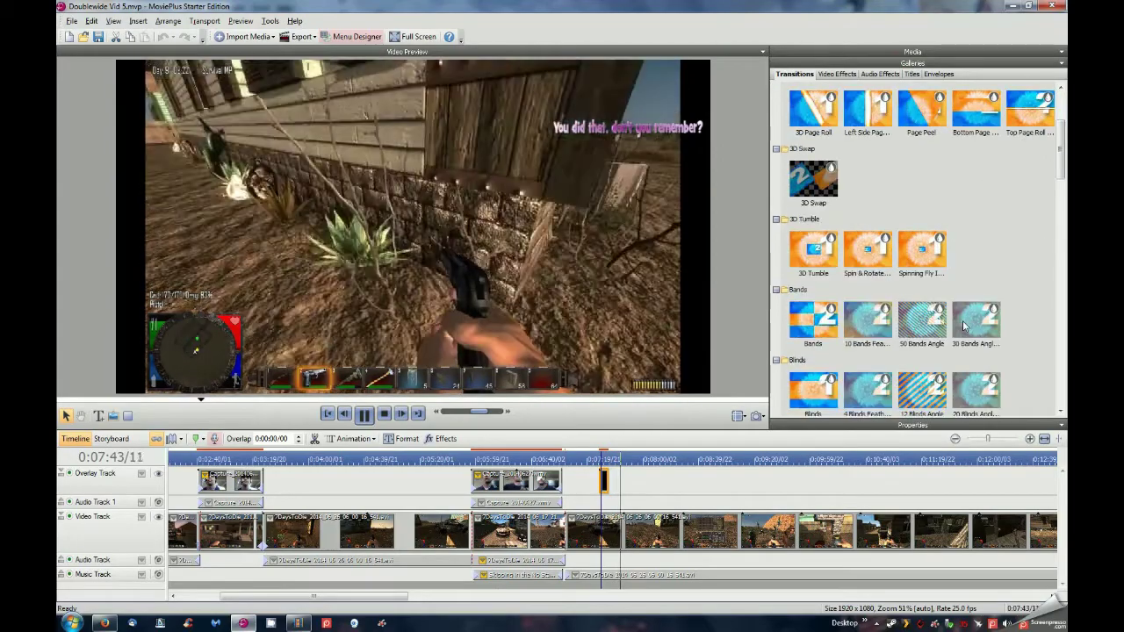
pyautogui.scroll(-10, 964, 325)
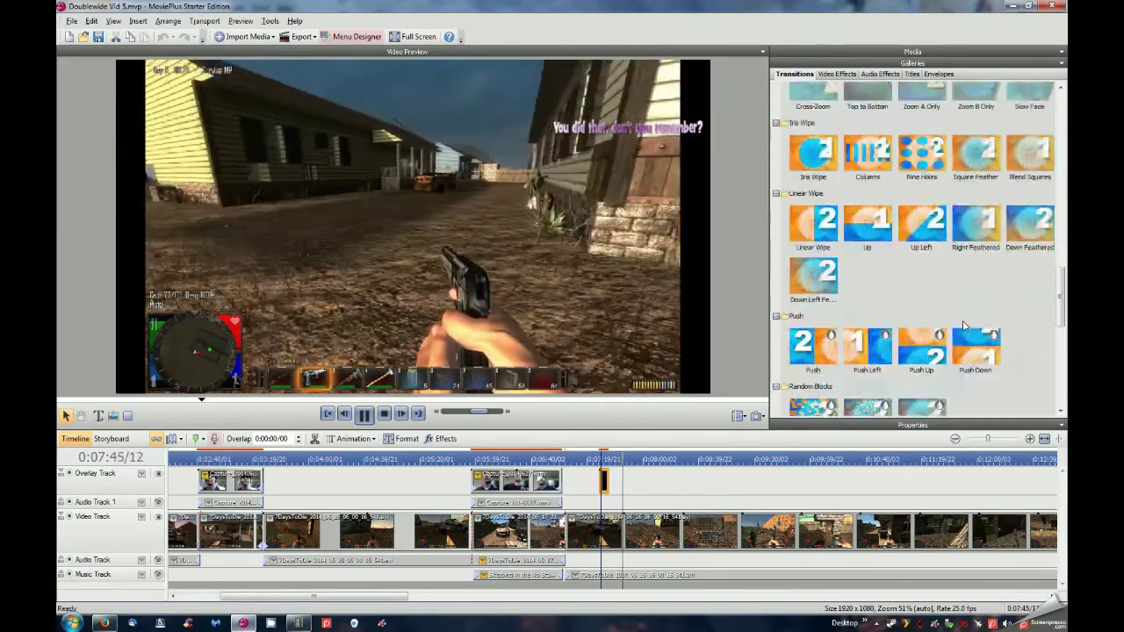
pyautogui.scroll(-10, 964, 326)
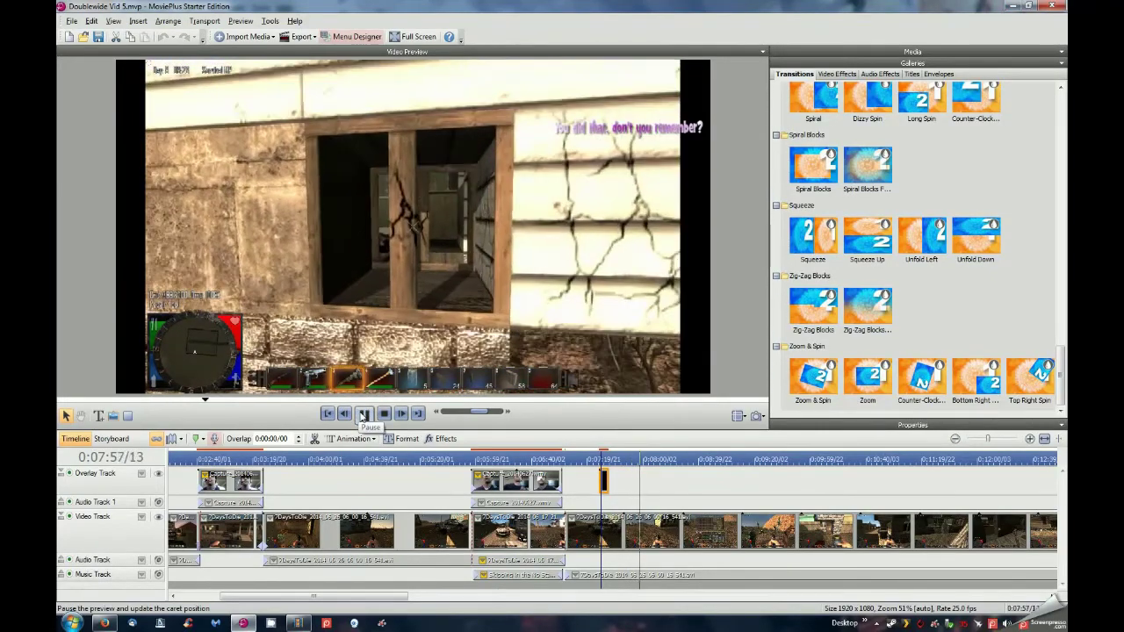
pyautogui.click(364, 415)
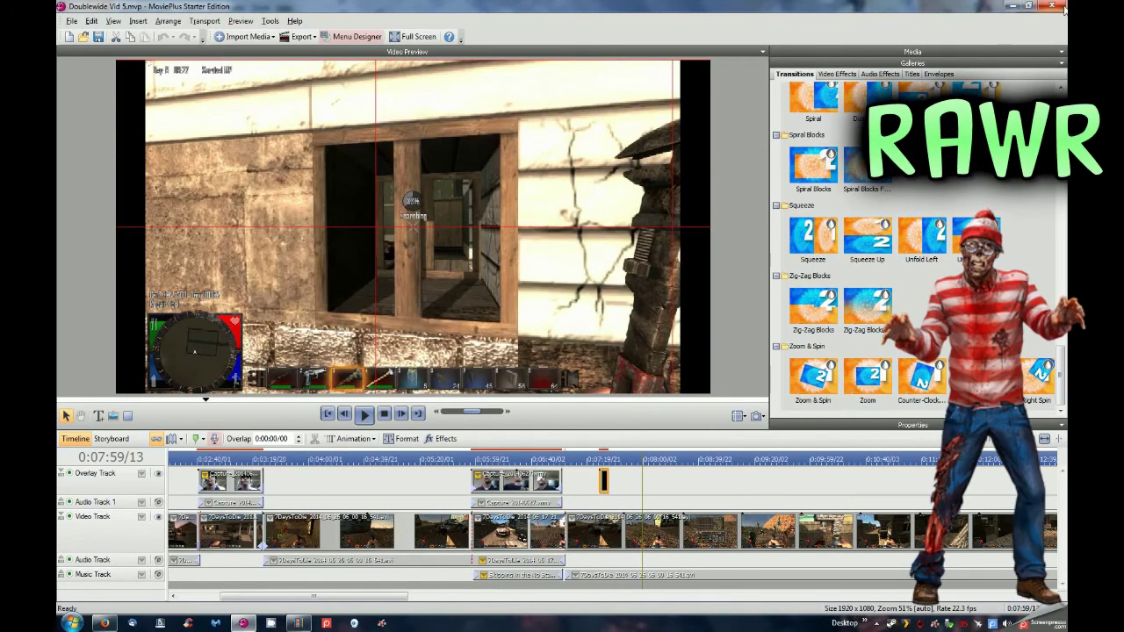
# - Return to the Serif web page, highlight the "MoviePlus Starter Edition" title, and minimize the browser
pyautogui.click(1014, 6)
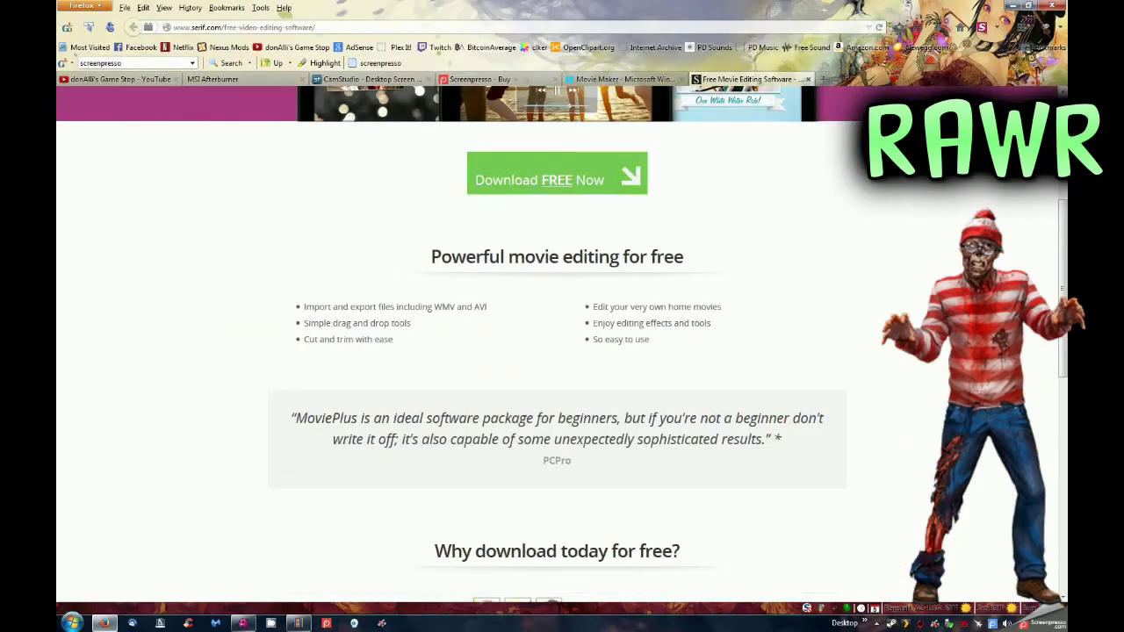
pyautogui.scroll(3, 799, 264)
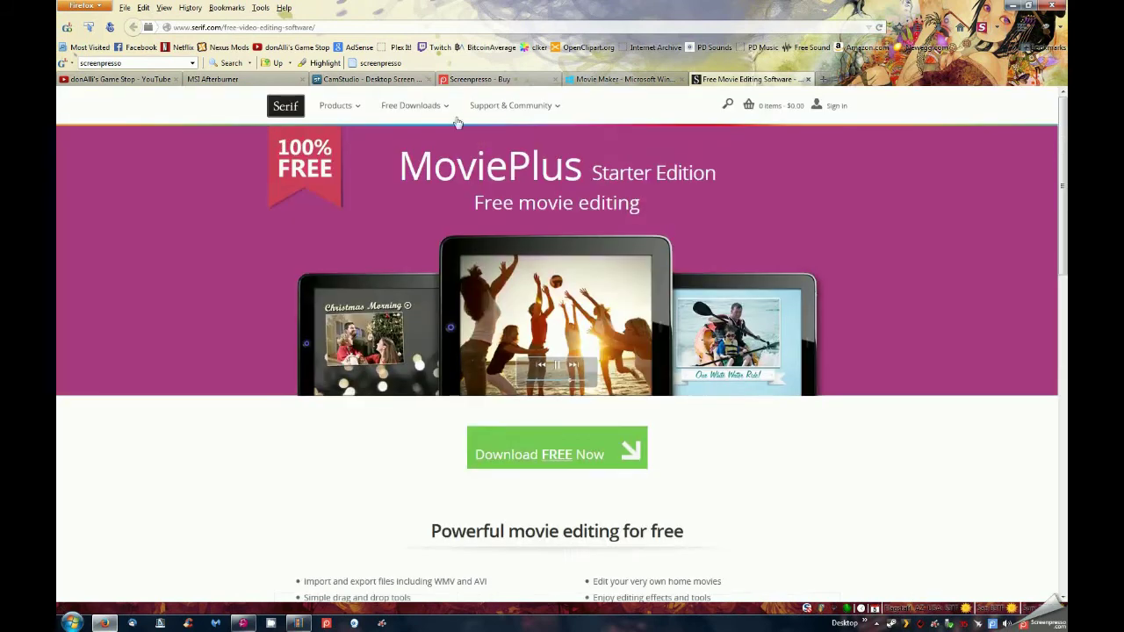
pyautogui.moveTo(493, 201); pyautogui.dragTo(648, 204)
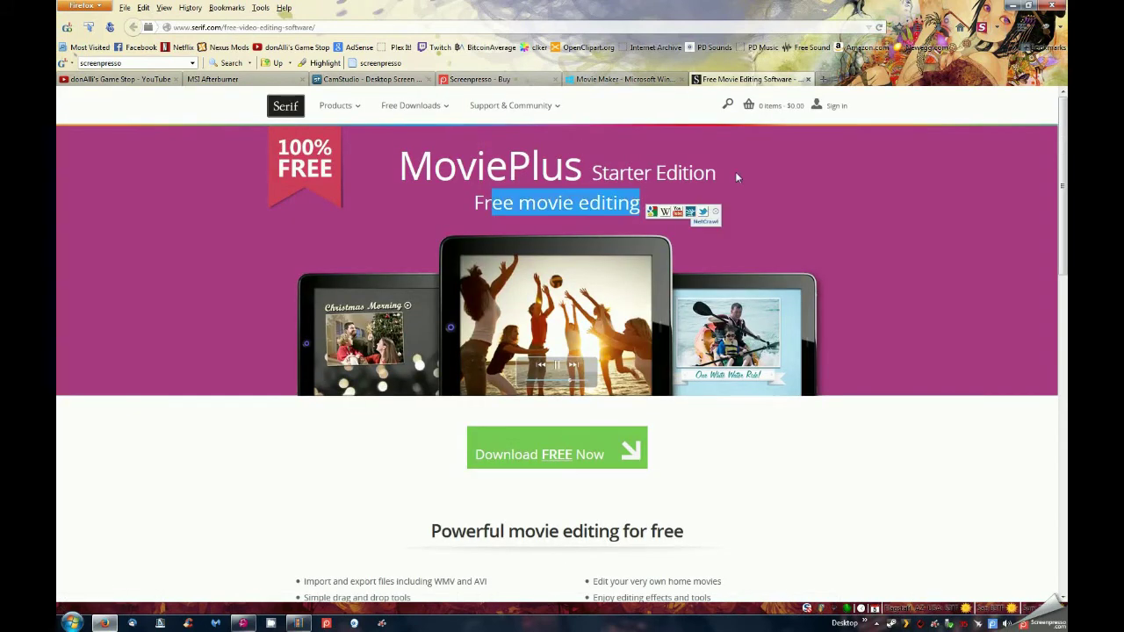
pyautogui.moveTo(716, 169); pyautogui.dragTo(397, 166)
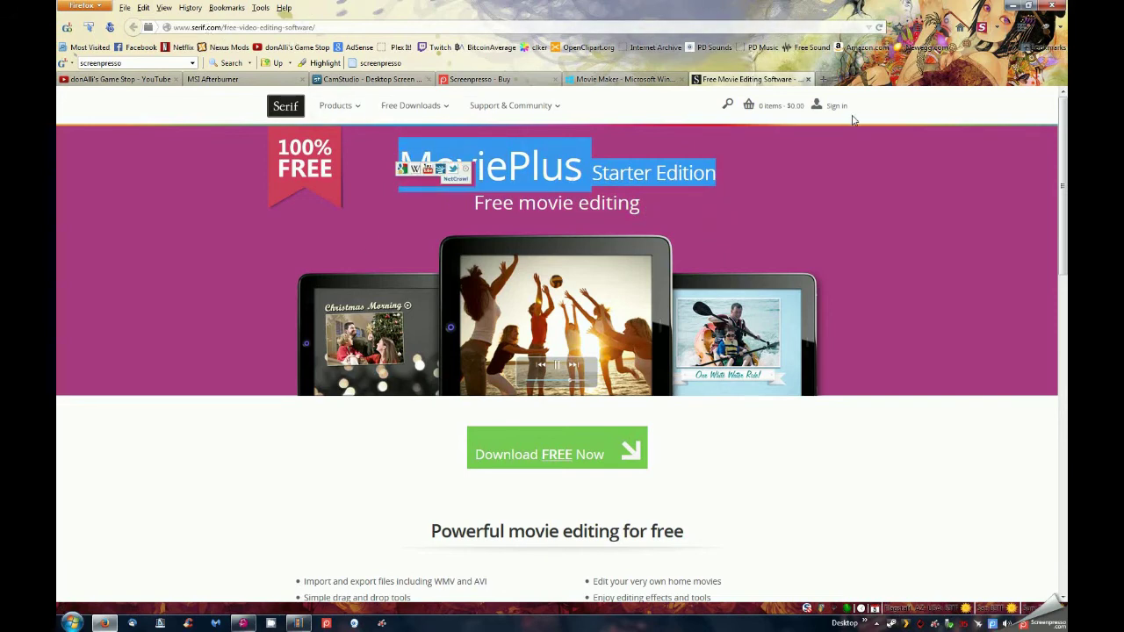
pyautogui.click(1012, 5)
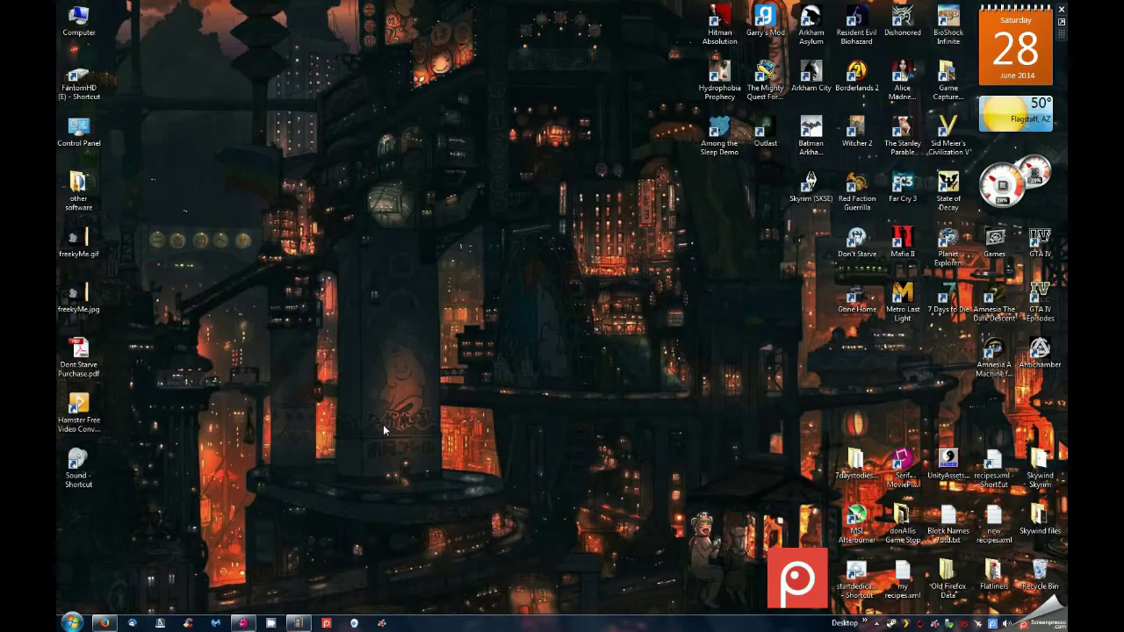
# - Switch back to MoviePlus, review the export targets such as File, YouTube and DVD, and minimize it
pyautogui.click(242, 623)
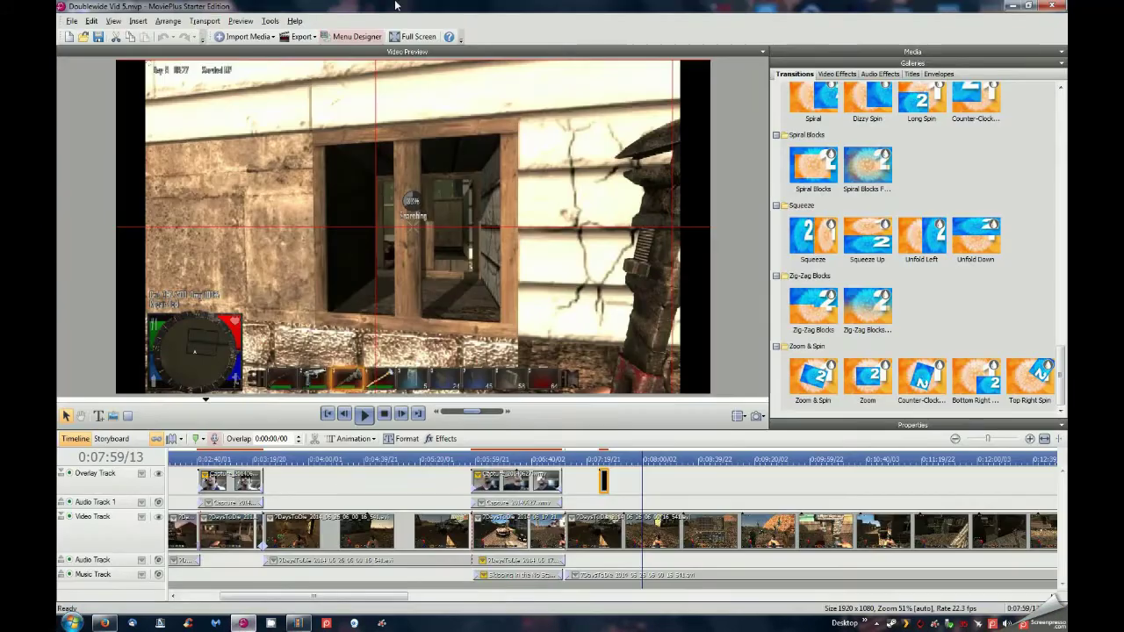
pyautogui.click(314, 37)
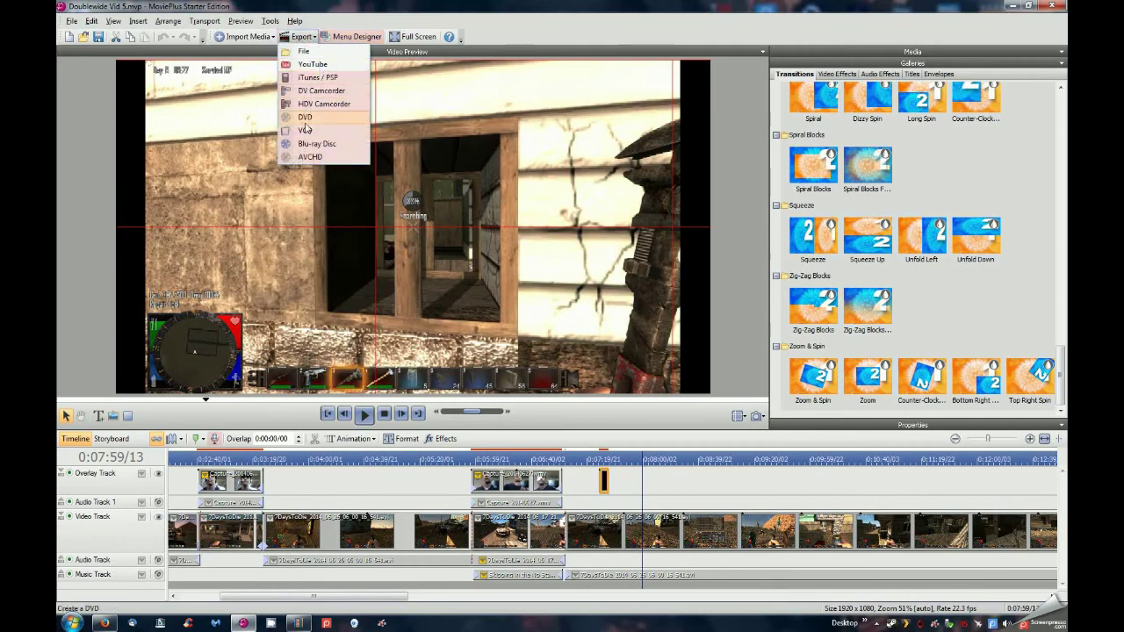
pyautogui.click(357, 37)
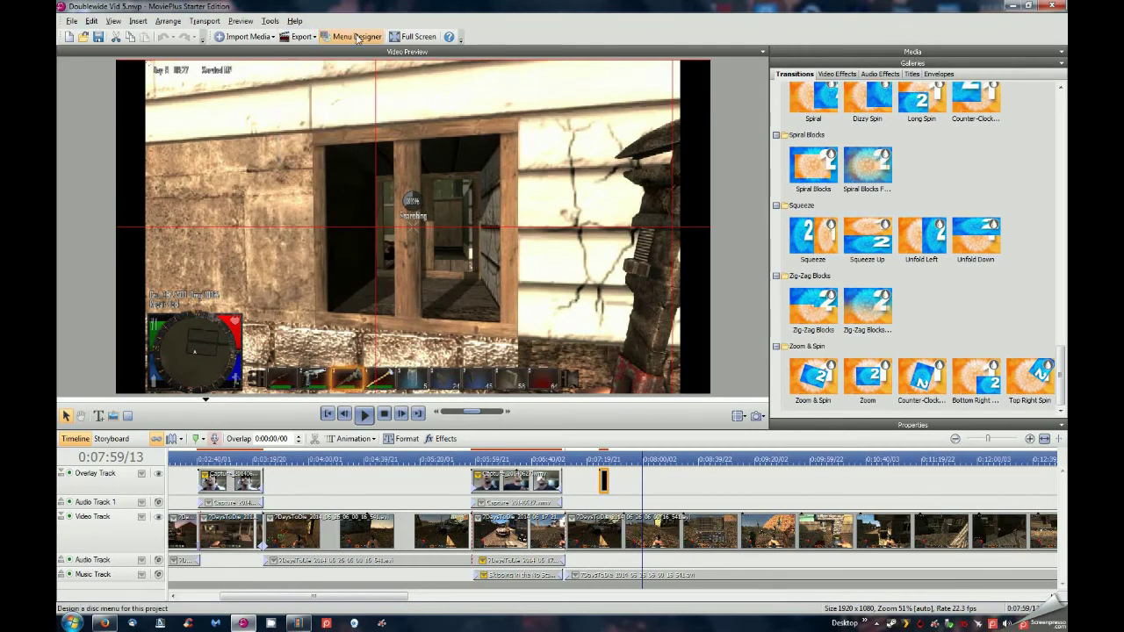
pyautogui.click(307, 37)
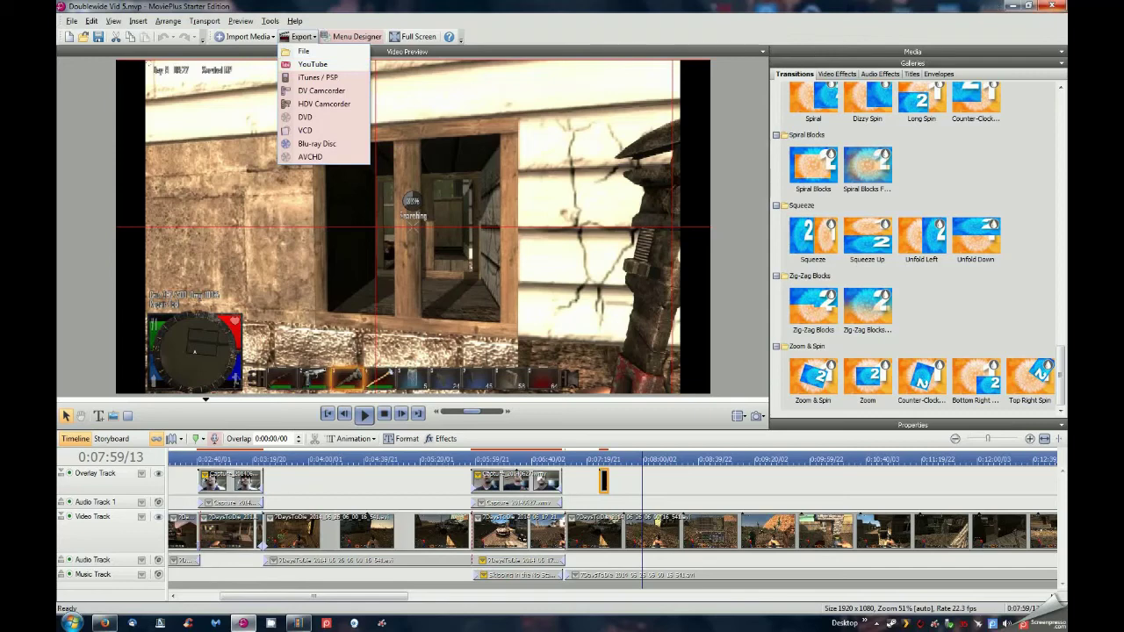
pyautogui.click(1004, 5)
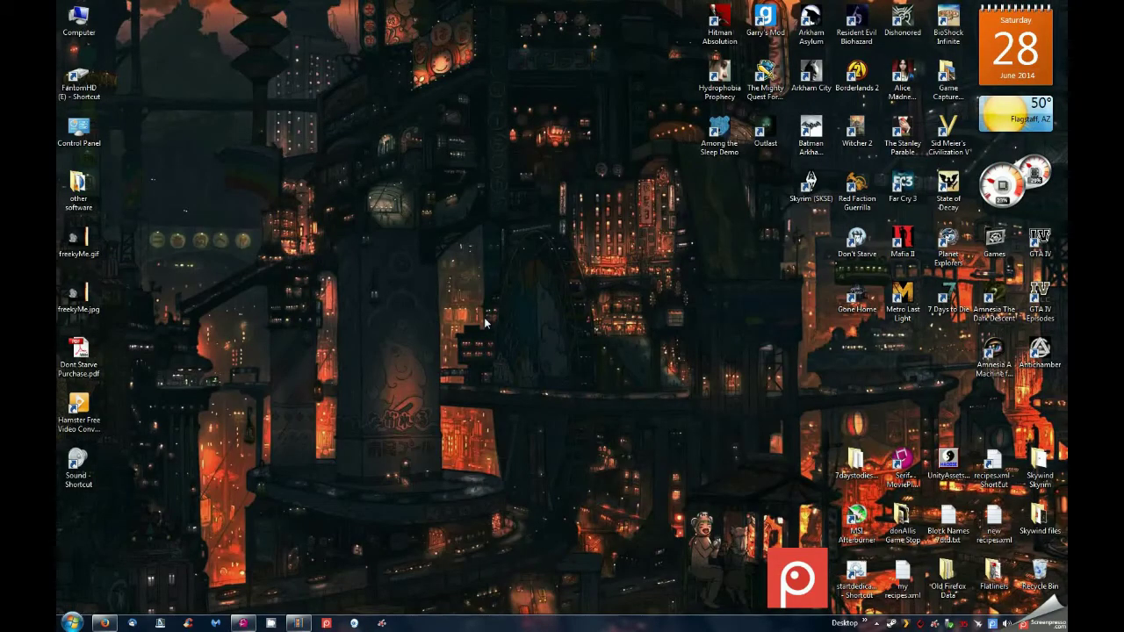
pyautogui.click(992, 625)
pyautogui.click(617, 356)
pyautogui.moveTo(796, 586)
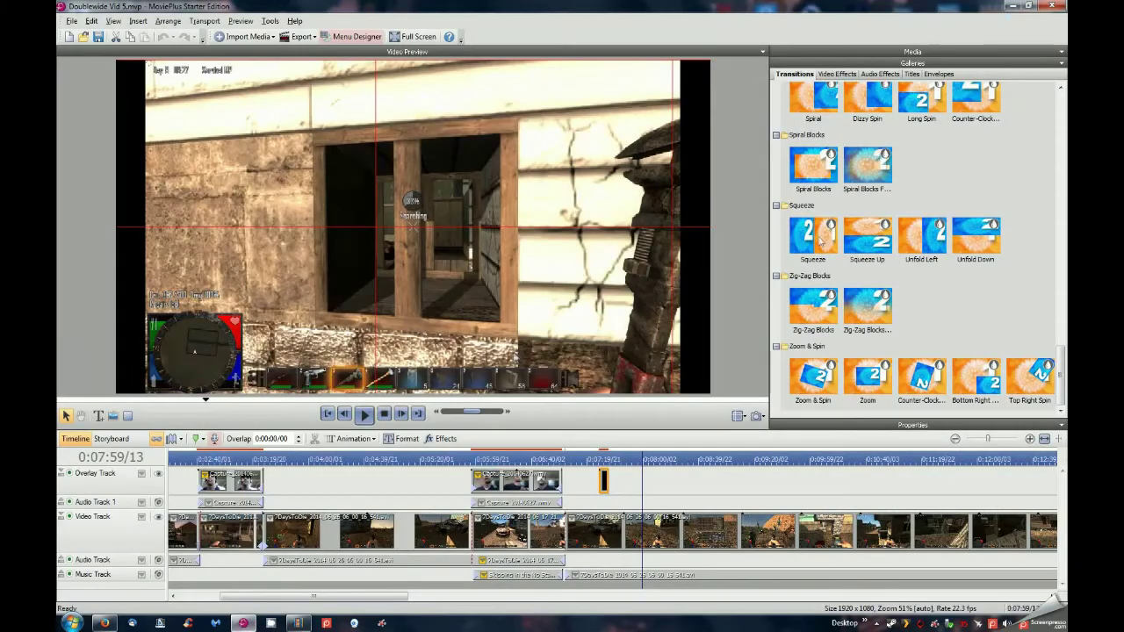
# - Restore MoviePlus, view the project's imported video and audio media, and minimize the open windows to the desktop
pyautogui.click(244, 623)
pyautogui.click(913, 50)
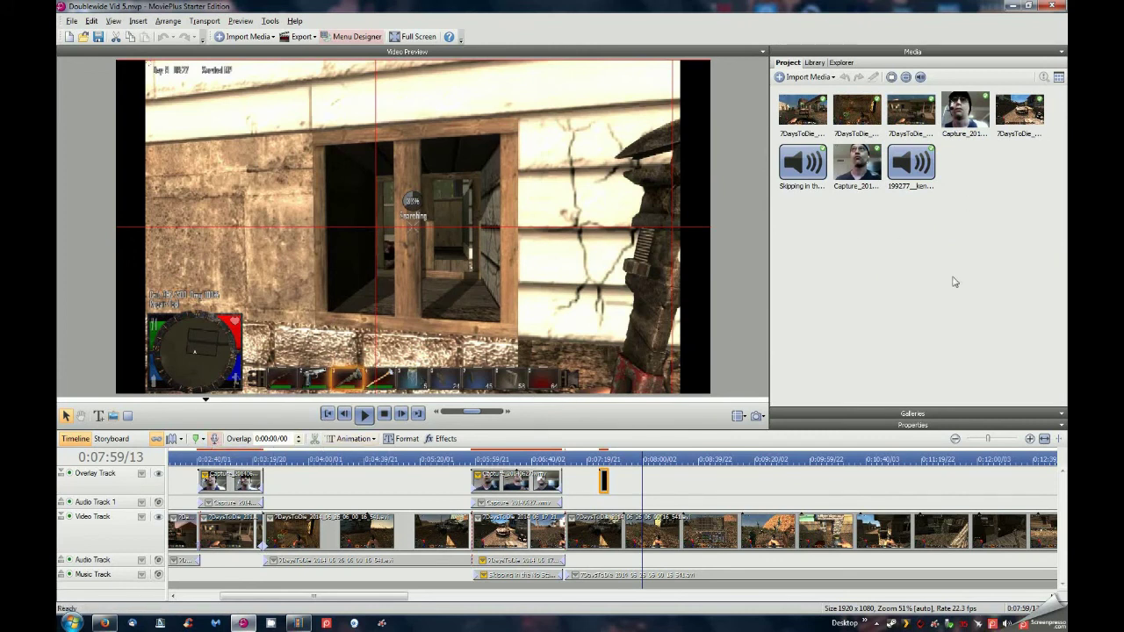
pyautogui.click(1018, 6)
pyautogui.click(1011, 6)
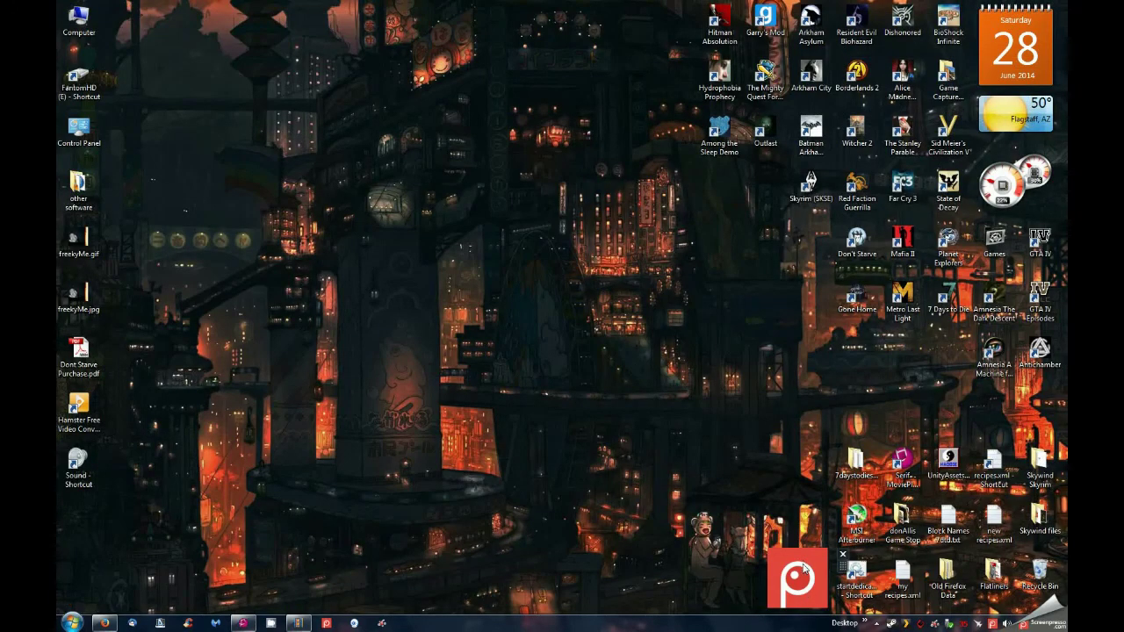